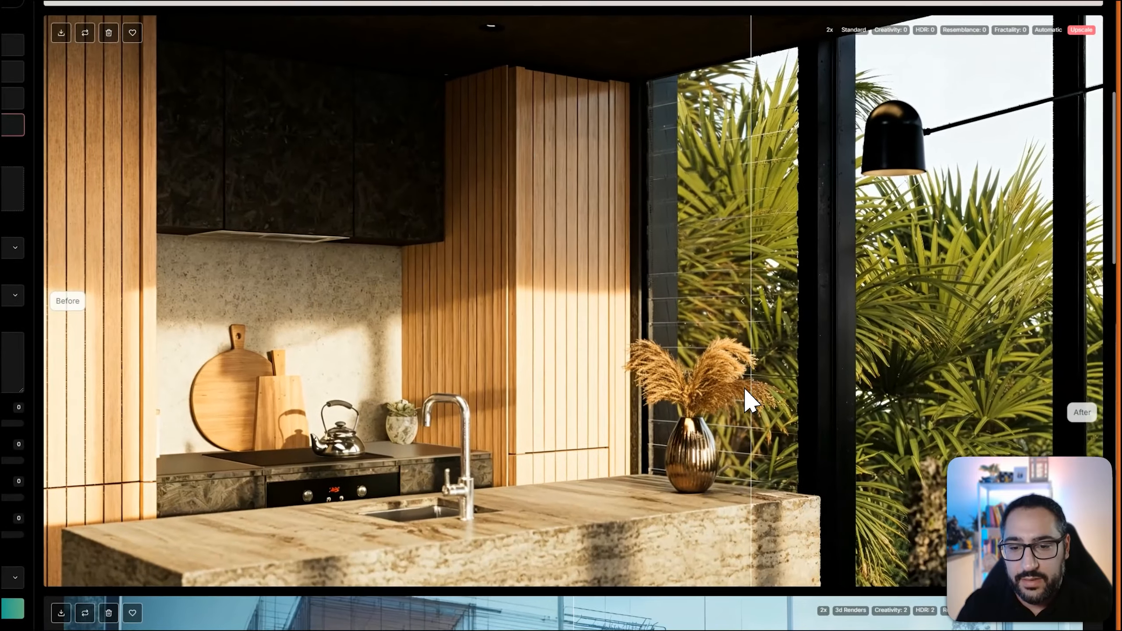
Examine the upscaled kitchen render up close, comparing the original and enhanced vase, fruit bowl, stone island, faucet and cutting boards
scroll(753, 427, up, 5)
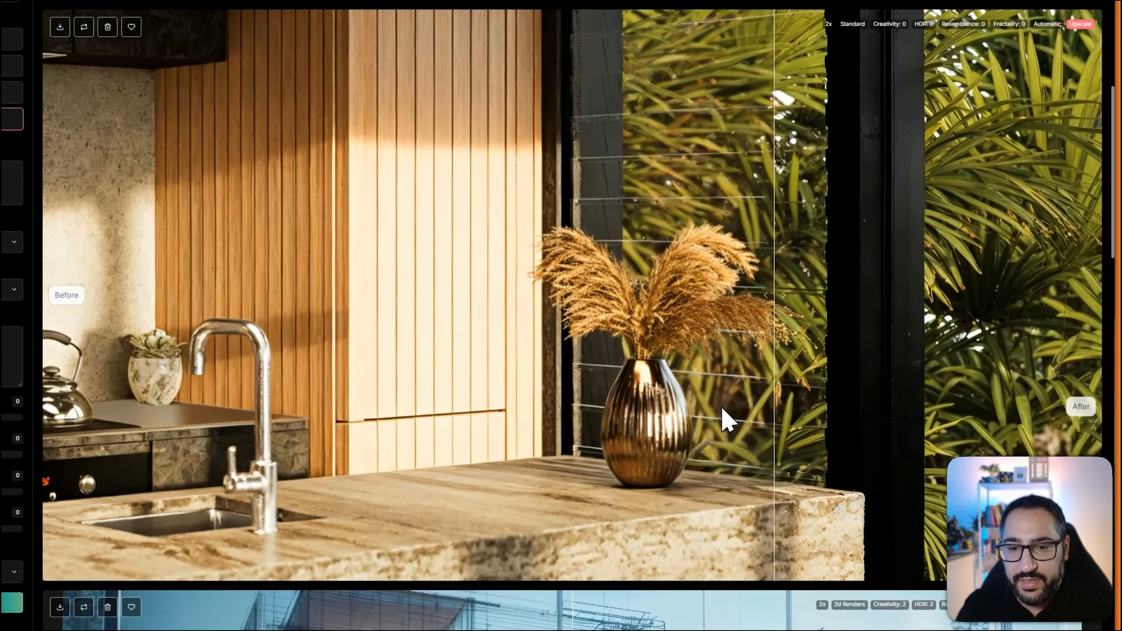
scroll(746, 384, up, 3)
drag(773, 340, 836, 282)
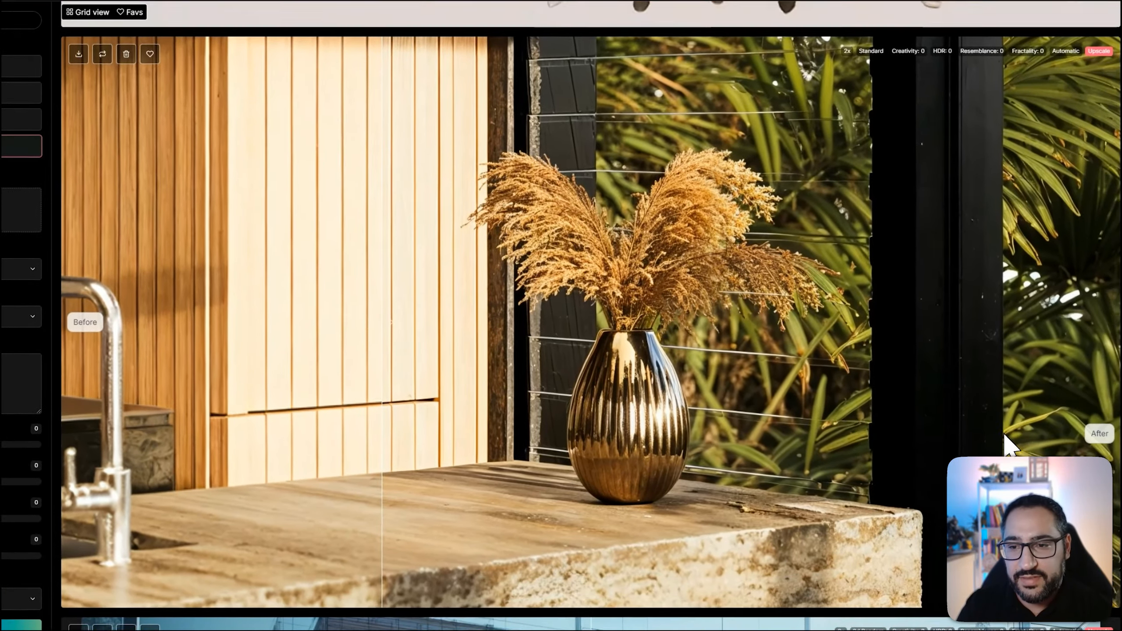
drag(1059, 610, 764, 264)
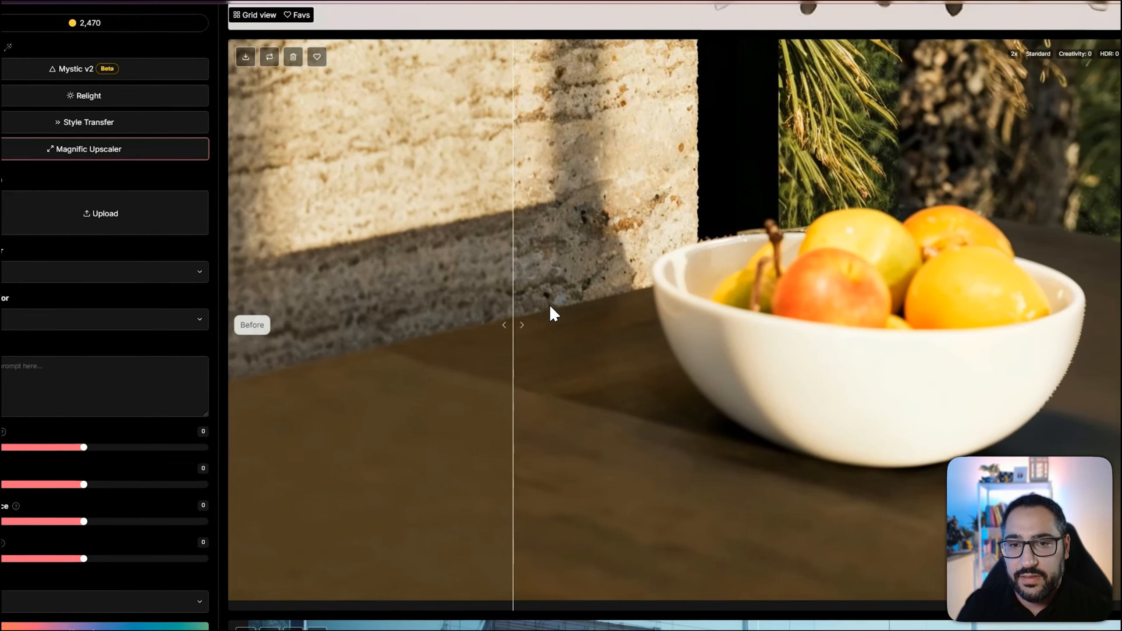
drag(686, 111, 714, 335)
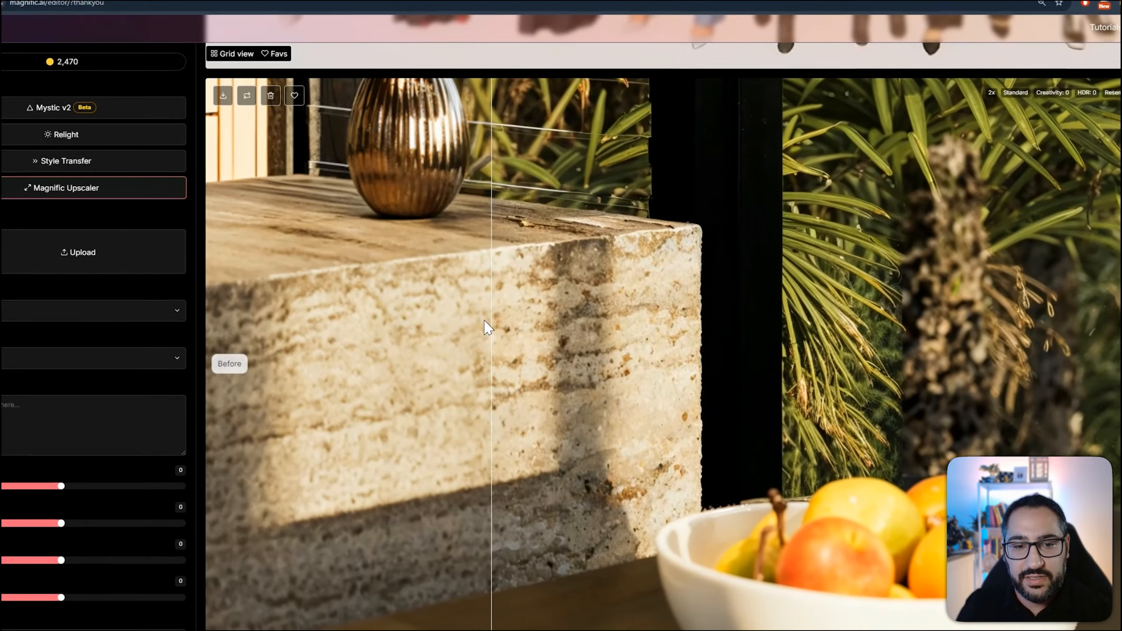
drag(488, 325, 909, 326)
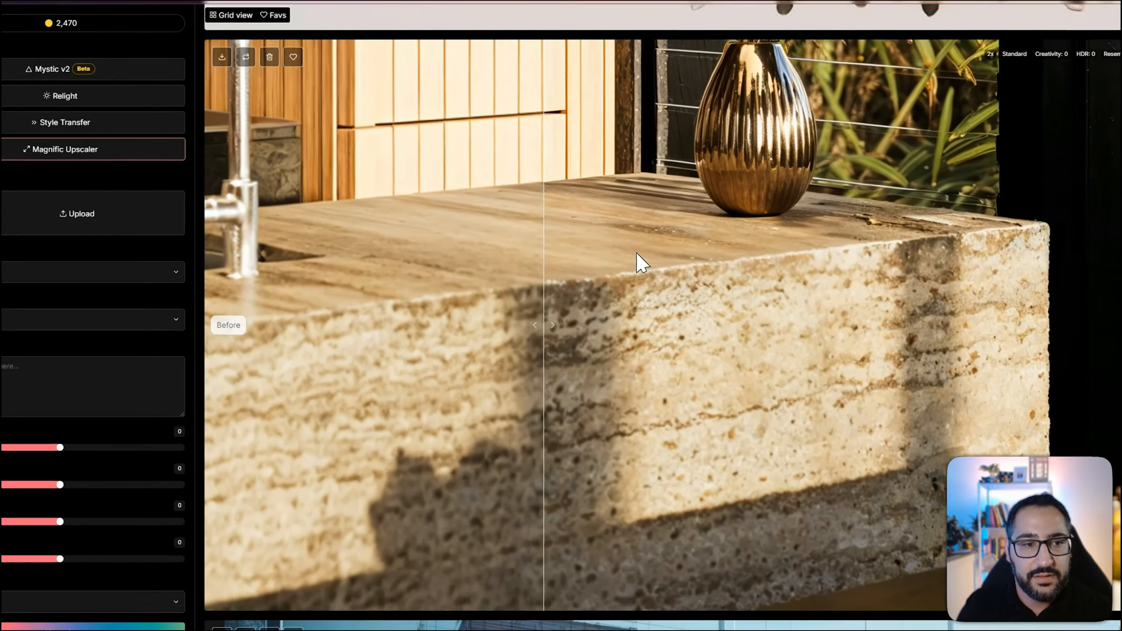
drag(473, 314, 911, 413)
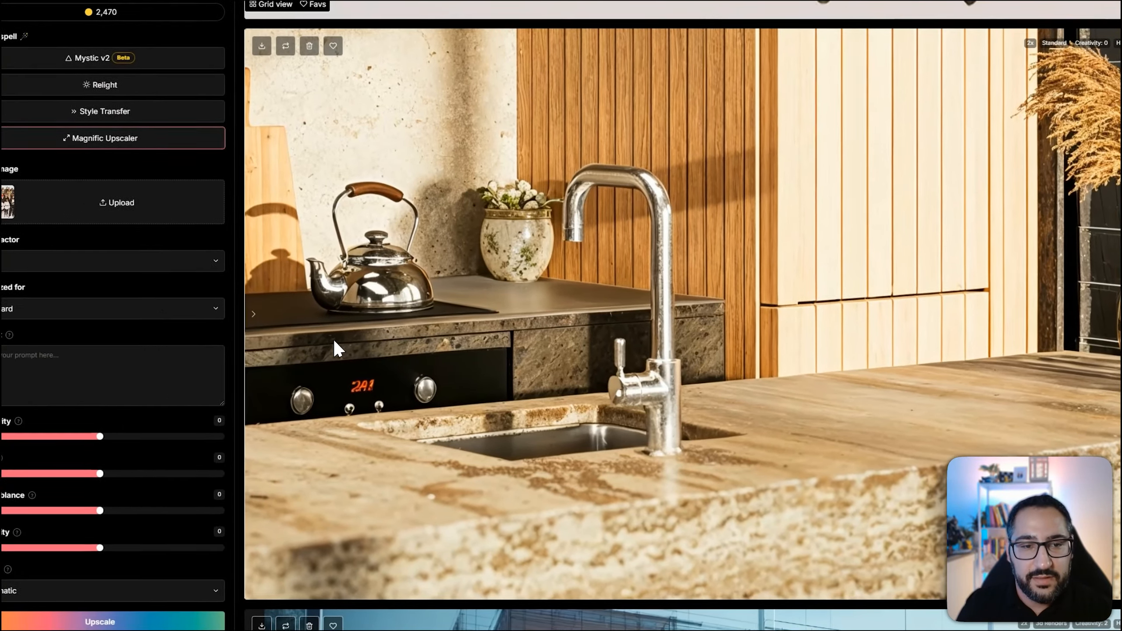
drag(579, 312, 234, 349)
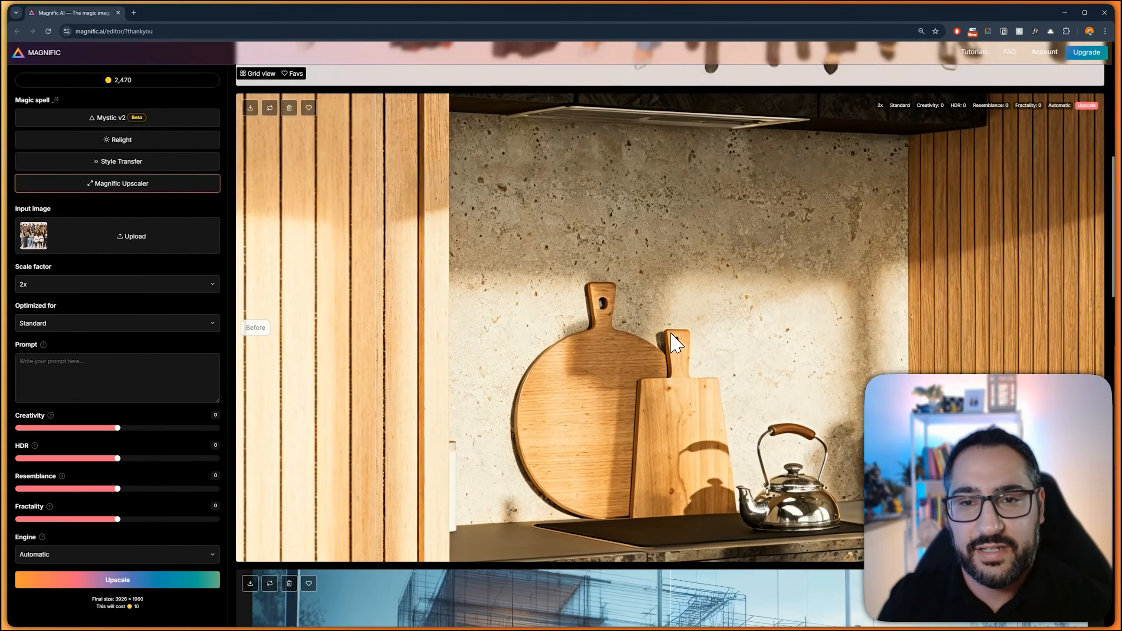
Compare the faces and clothing in the crowd image before and after upscaling, and return to the full kitchen render comparison
scroll(725, 305, up, 8)
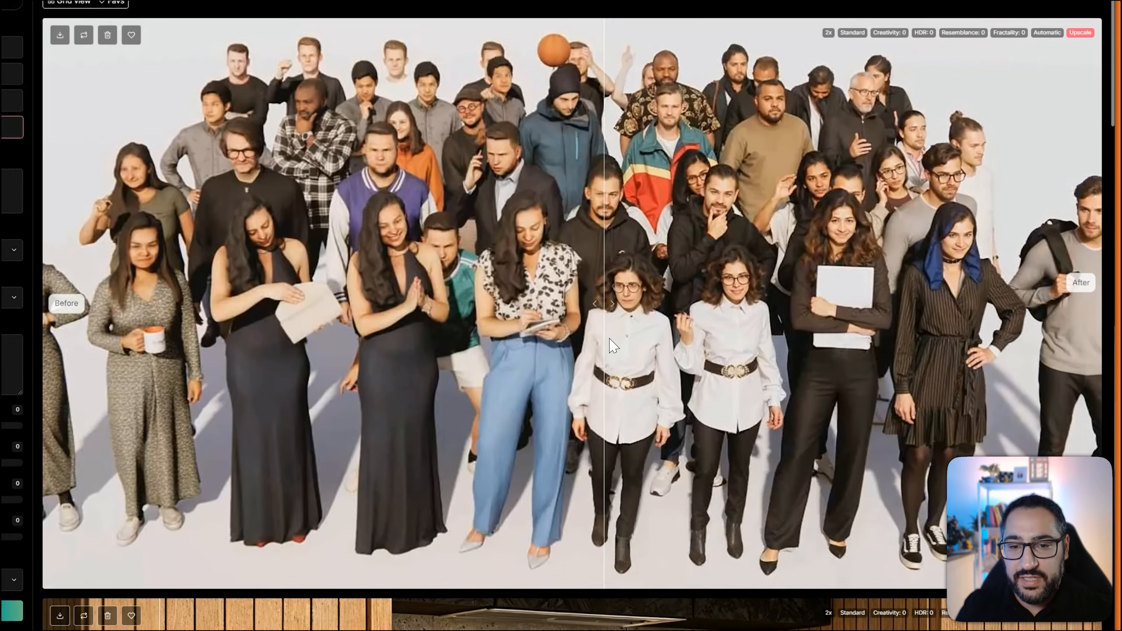
scroll(806, 273, up, 5)
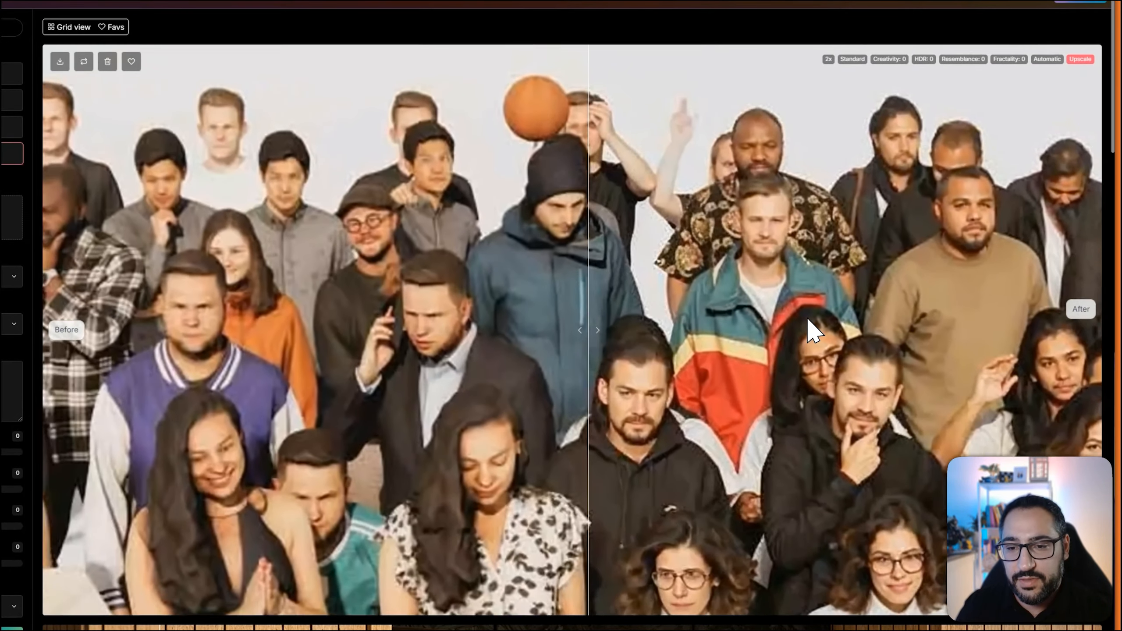
scroll(806, 316, up, 2)
drag(918, 466, 738, 198)
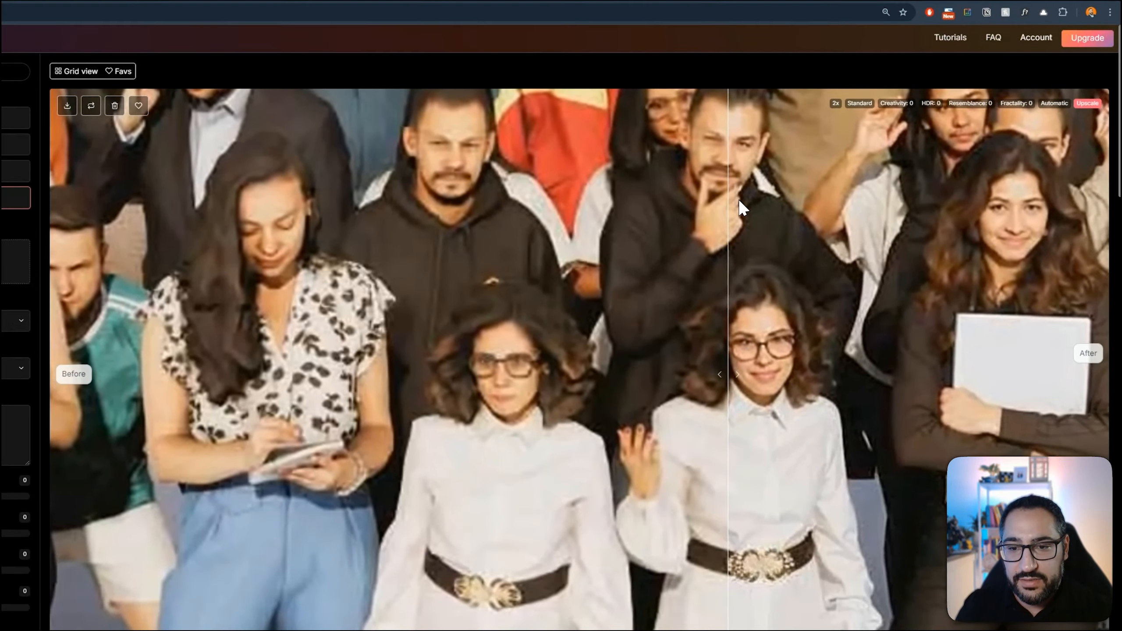
scroll(755, 232, up, 2)
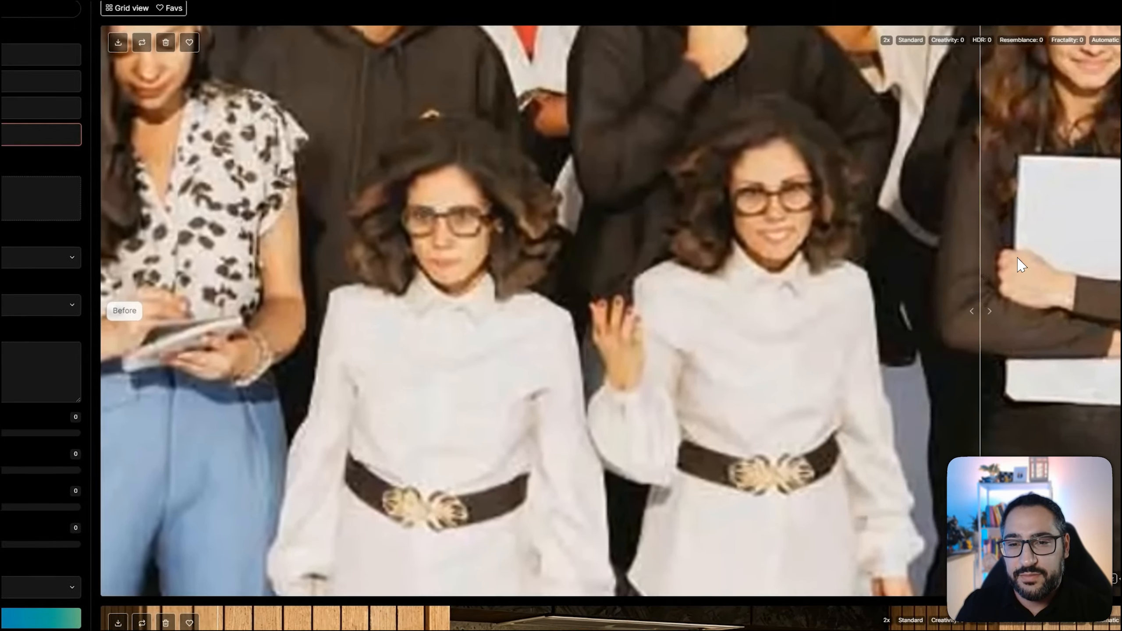
scroll(773, 388, down, 3)
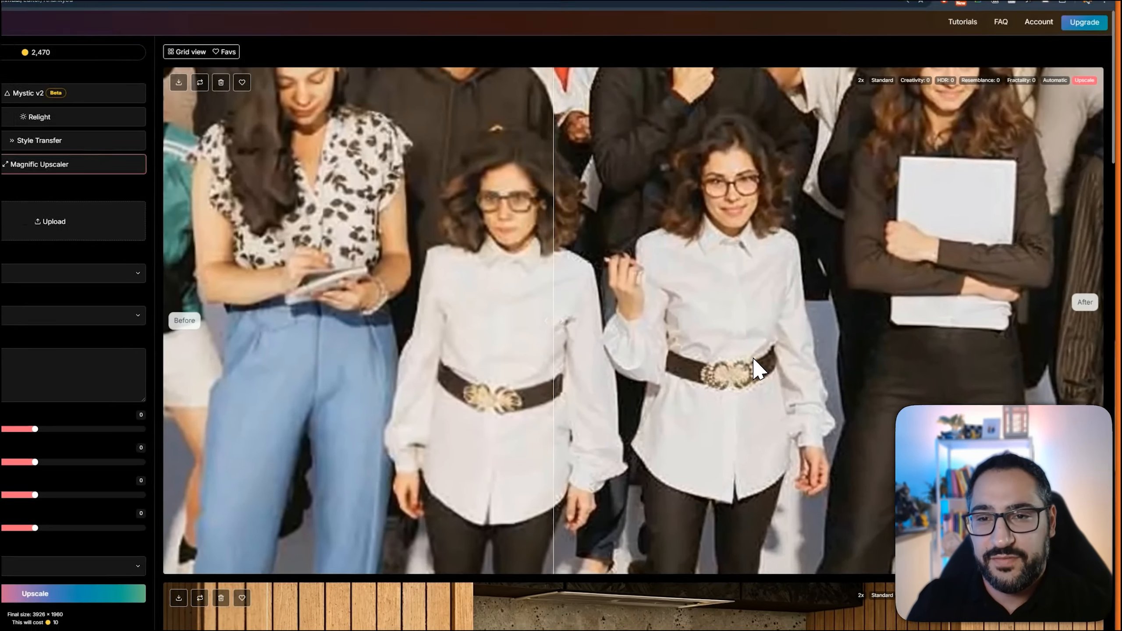
scroll(779, 367, down, 3)
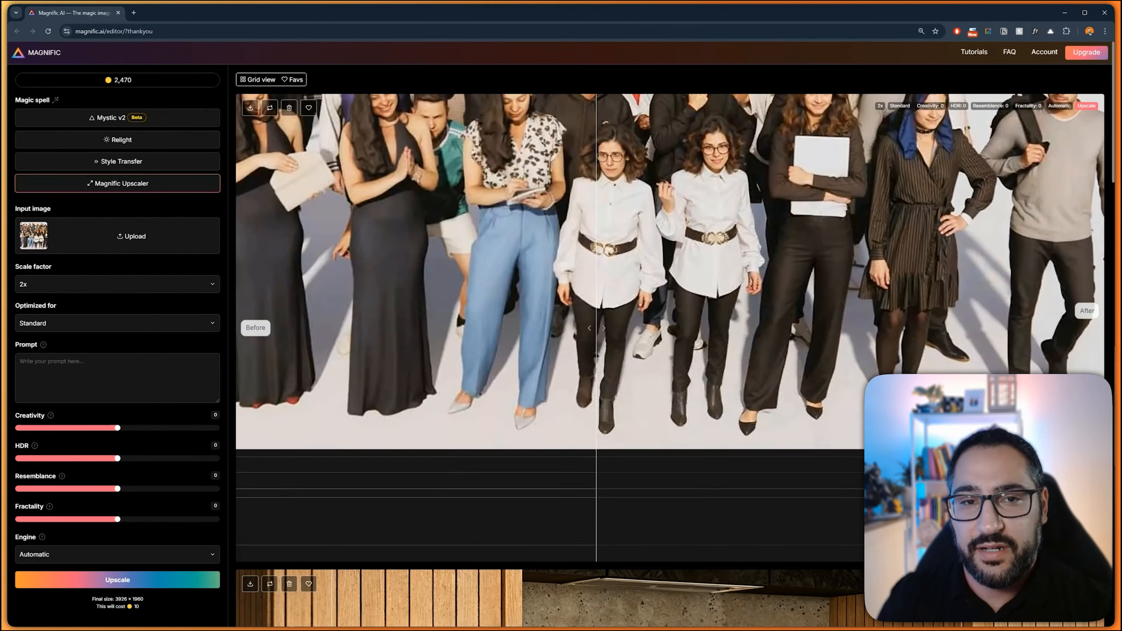
scroll(837, 256, down, 2)
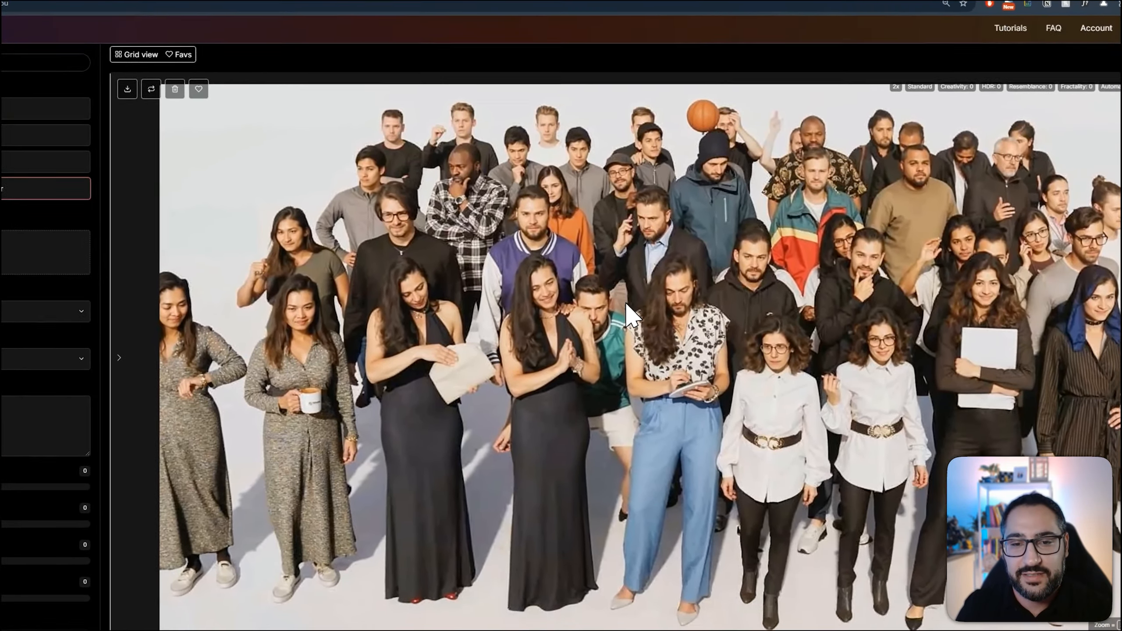
scroll(820, 246, down, 10)
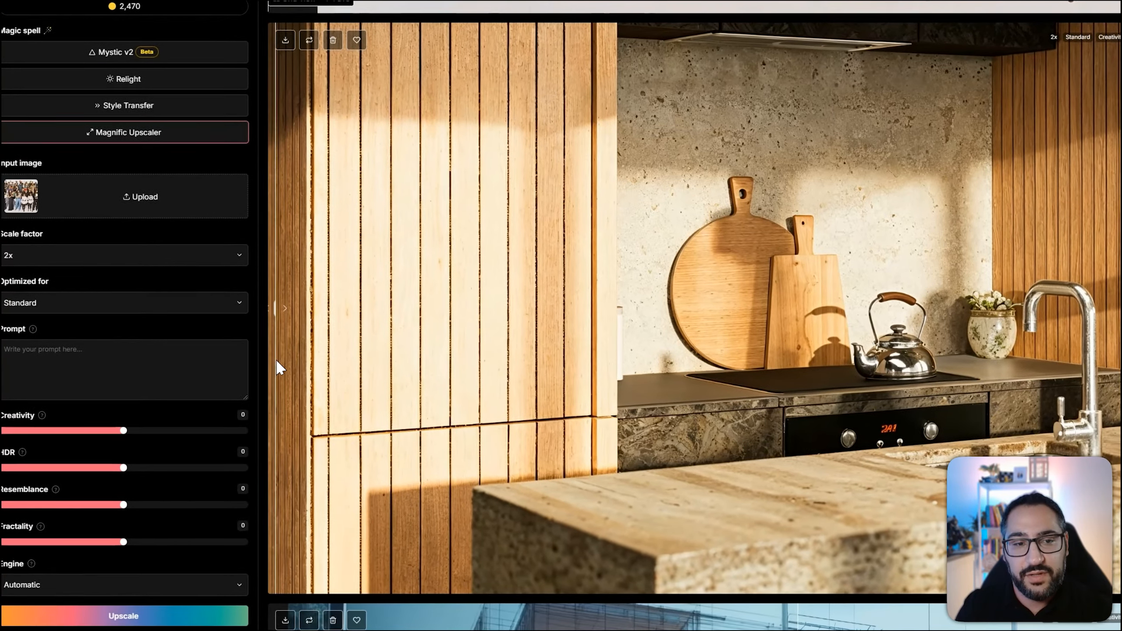
drag(515, 299, 692, 406)
scroll(658, 366, down, 6)
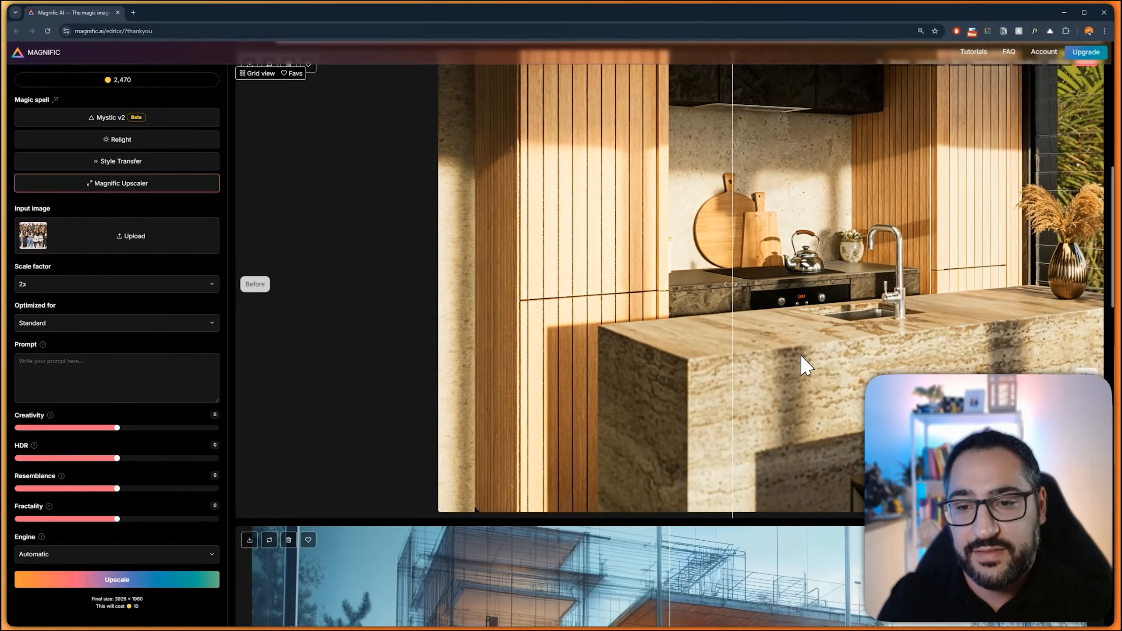
Use the kitchen render as the upscaler's input image and optimize the upscale for 3d Renders
scroll(795, 292, up, 3)
scroll(886, 292, up, 8)
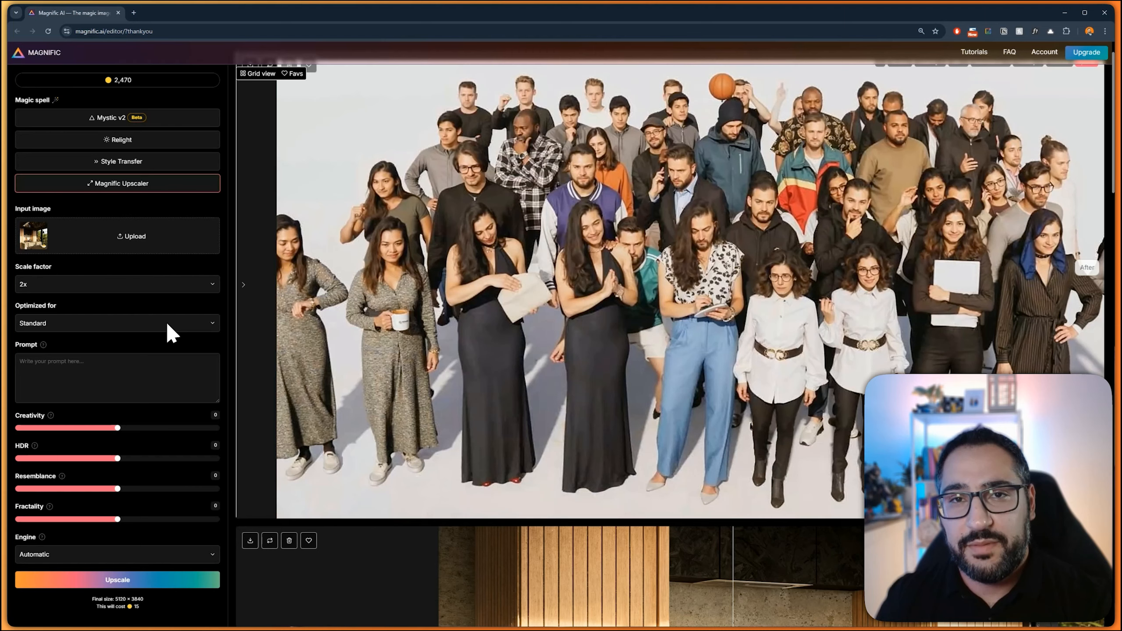
scroll(636, 391, down, 9)
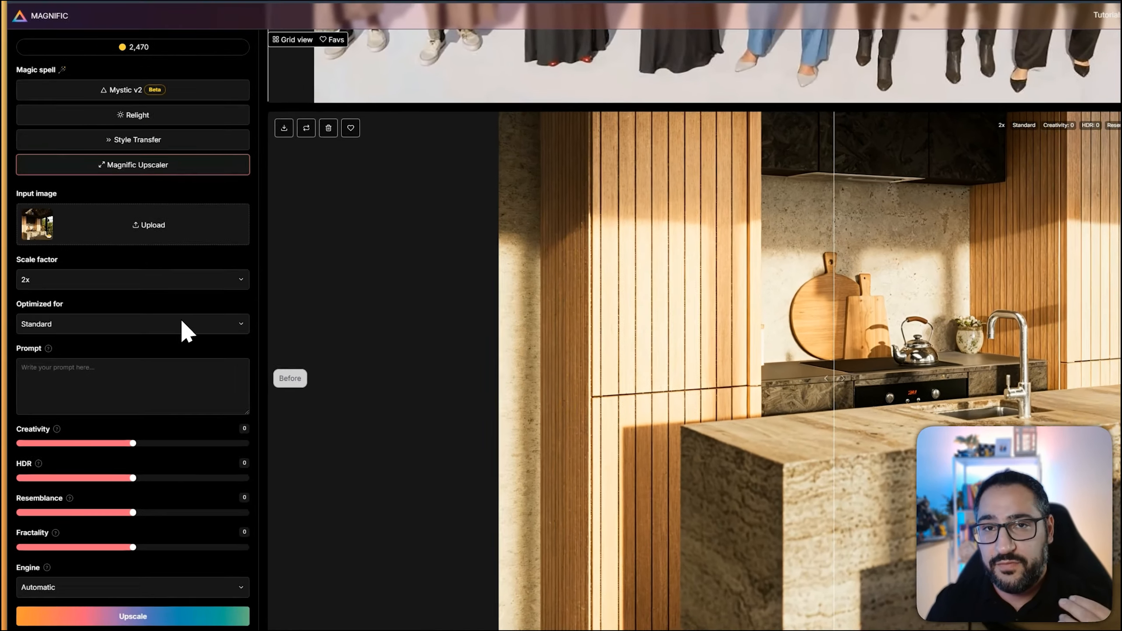
click(164, 325)
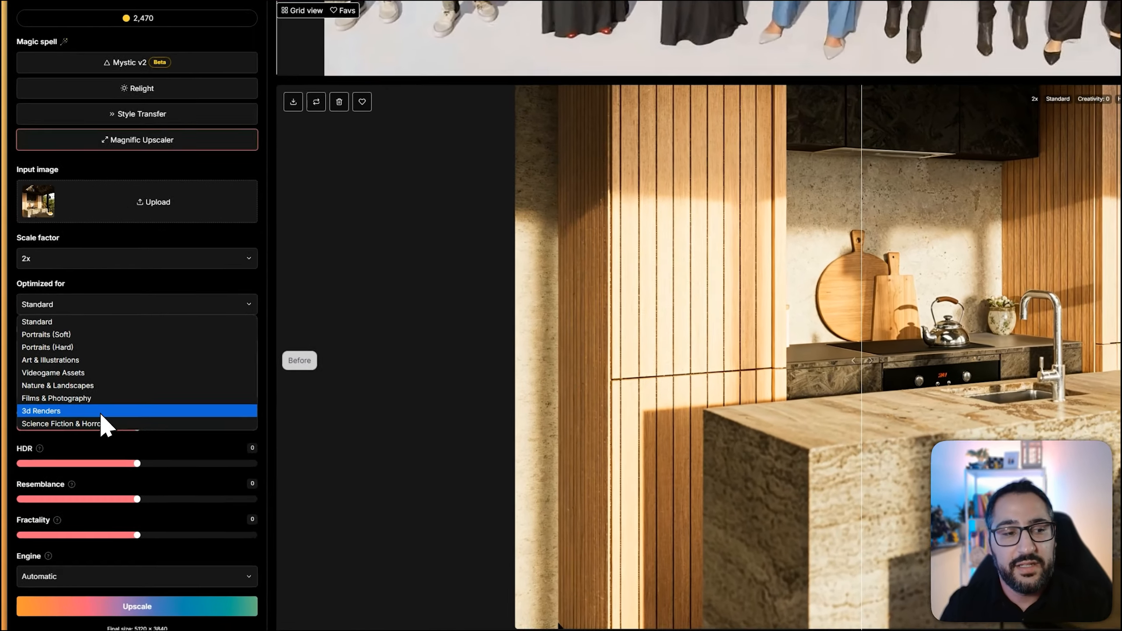
click(88, 414)
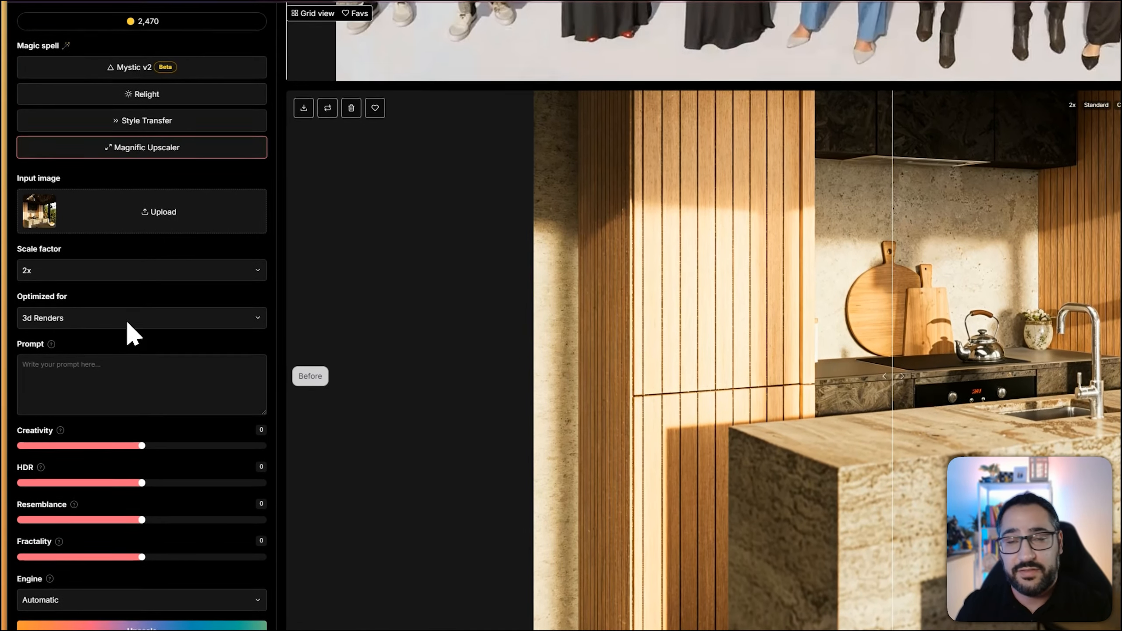
click(144, 322)
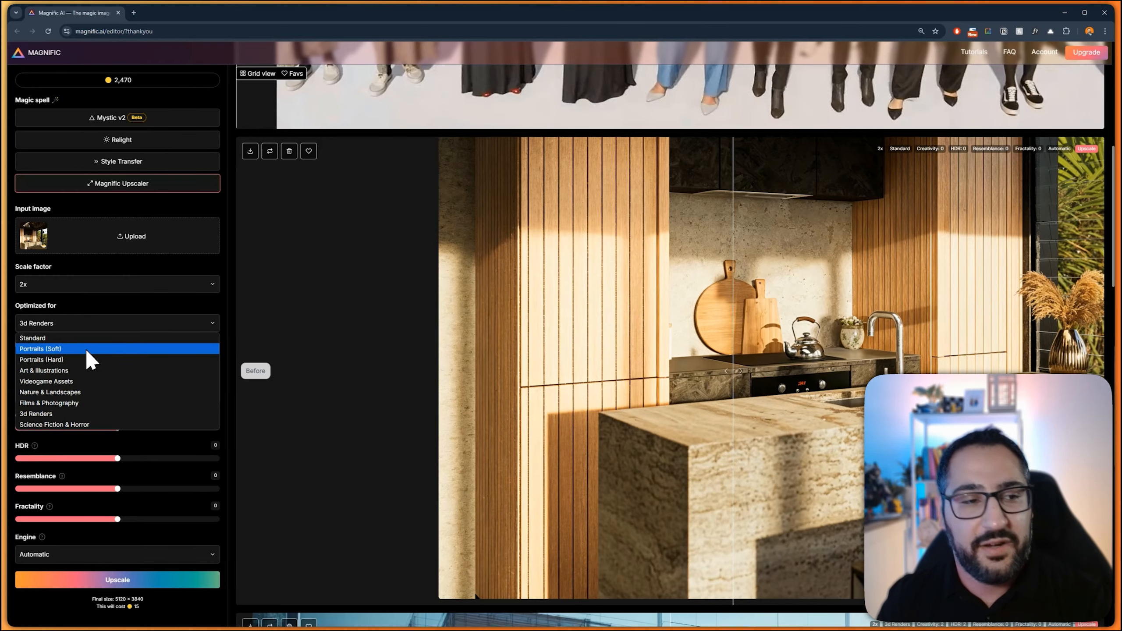
click(139, 294)
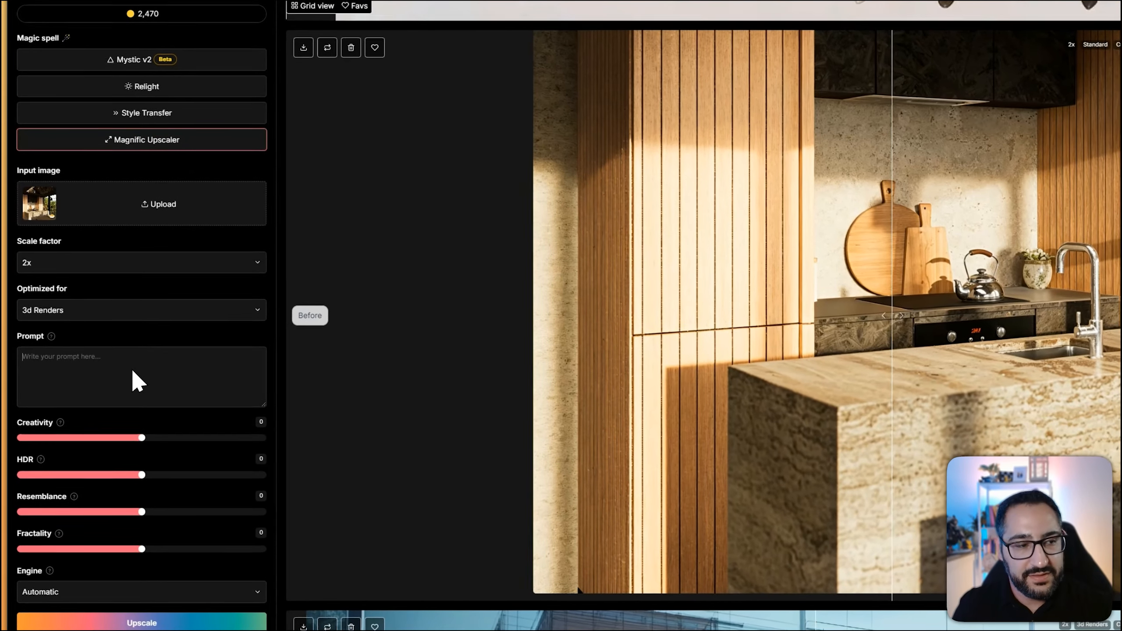
Upscale the kitchen render with the prompt "sunset", Creativity 3, and HDR, Resemblance and Fractality each at 1
click(110, 373)
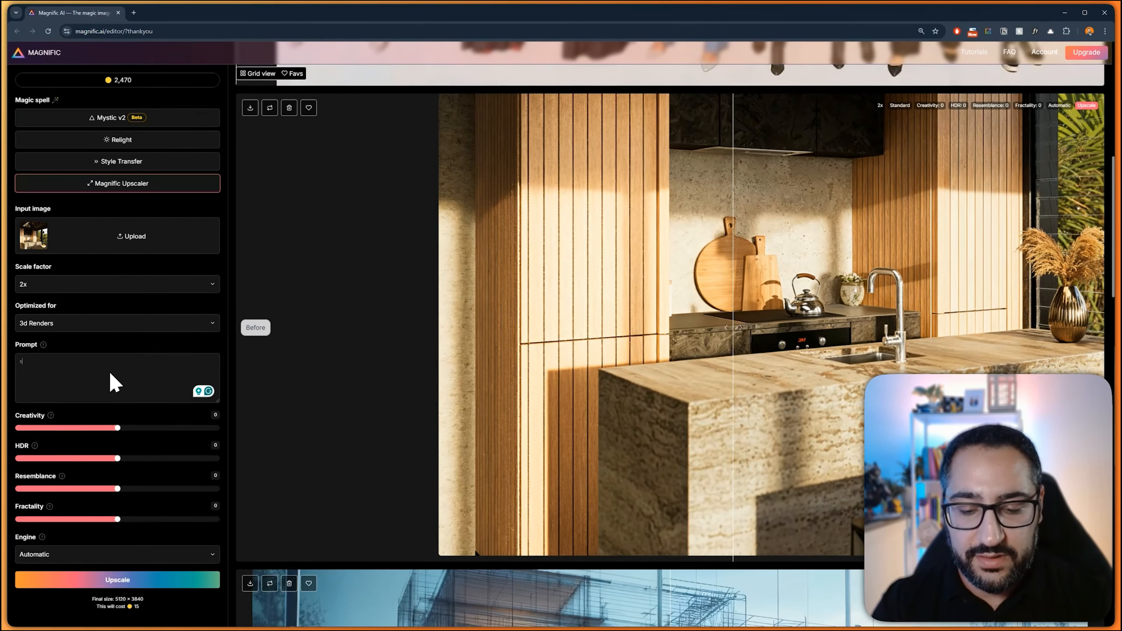
text(sunset)
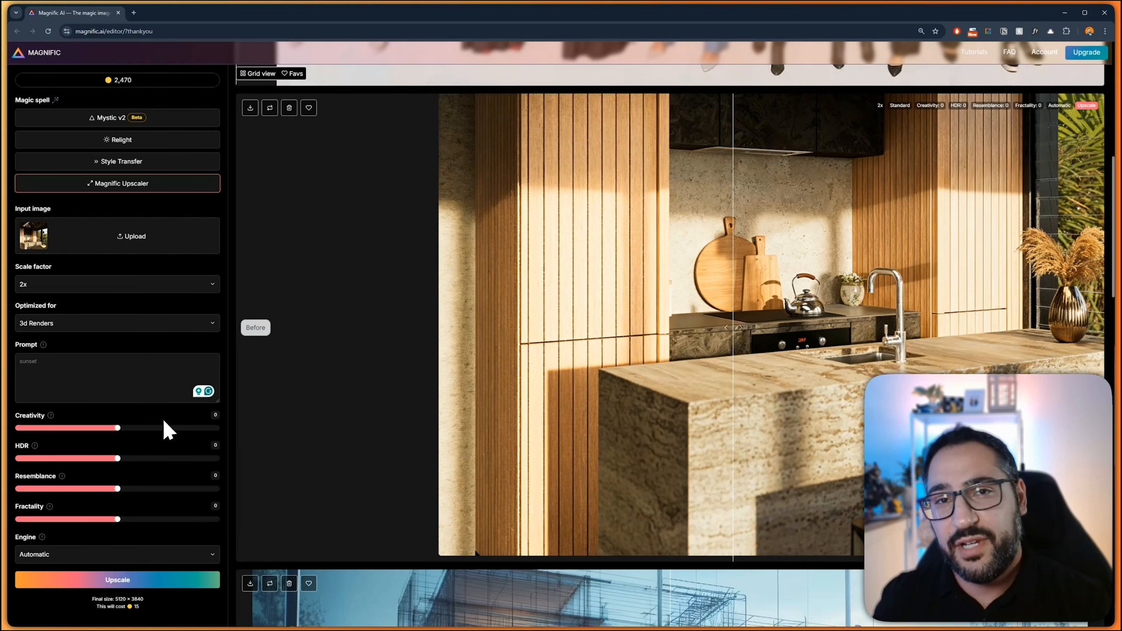
drag(117, 428, 184, 418)
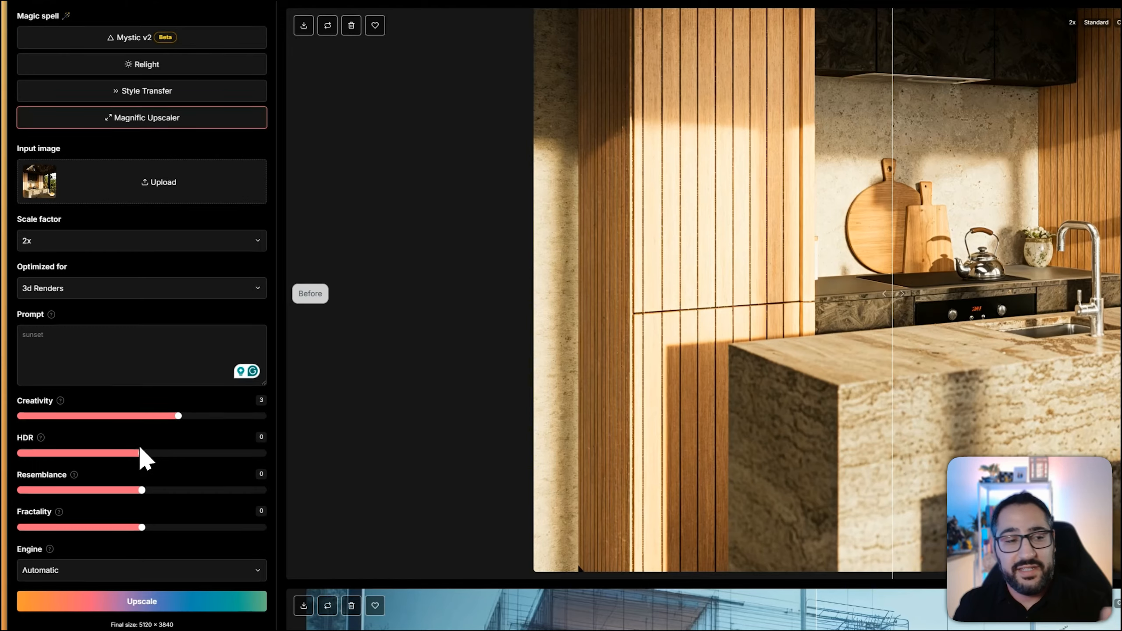
drag(140, 449, 154, 453)
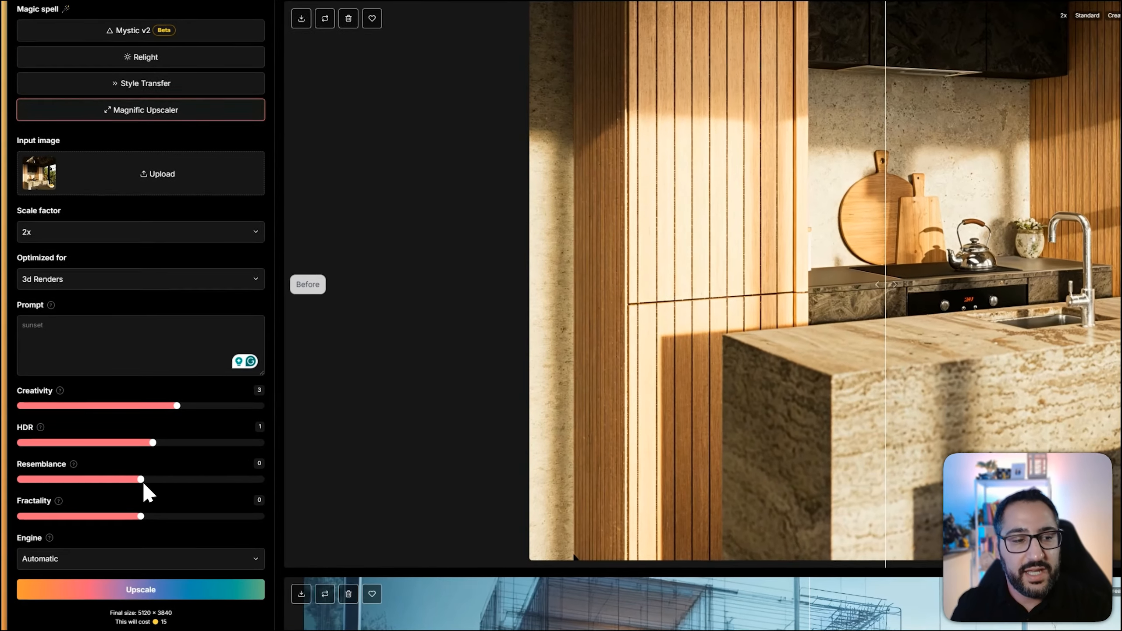
drag(120, 491, 125, 491)
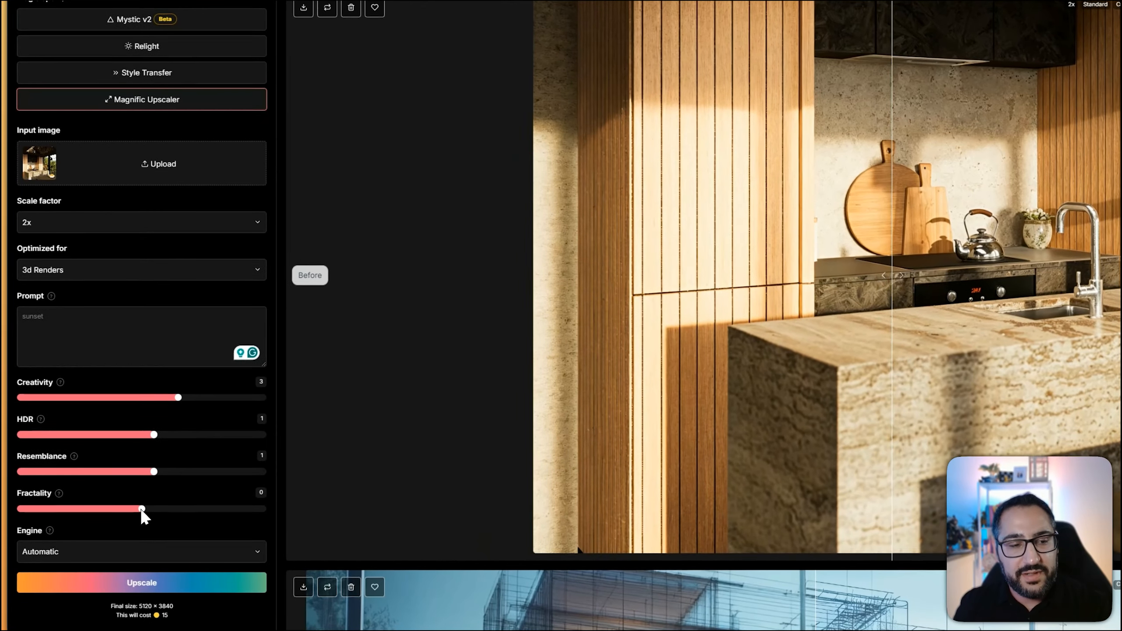
drag(118, 520, 131, 513)
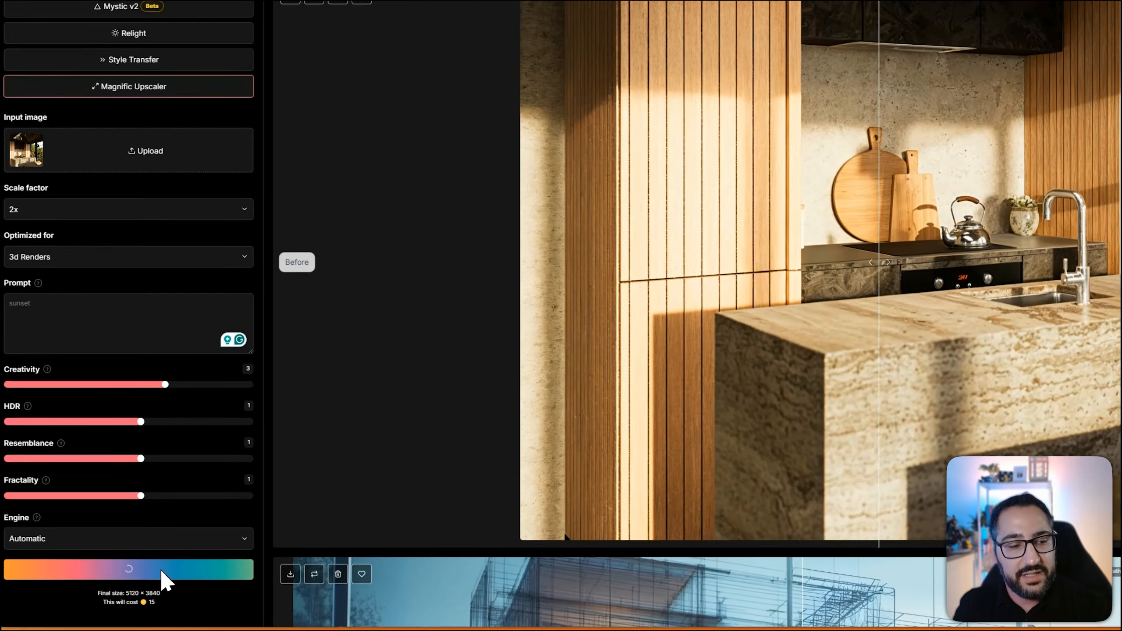
click(154, 579)
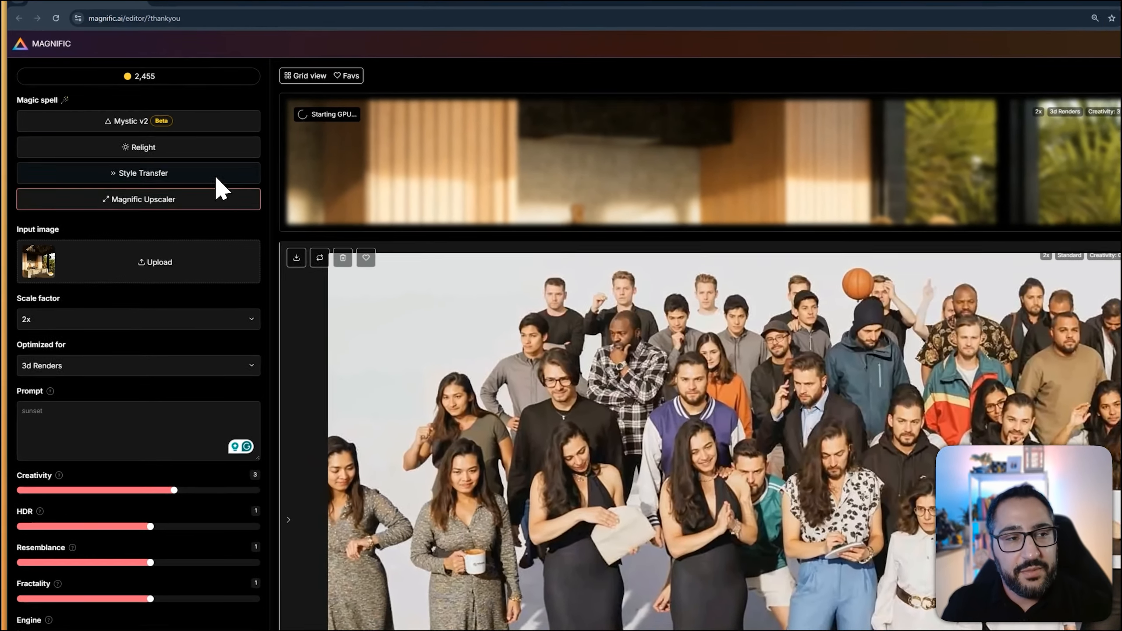
Set up a Style Transfer with the kitchen render as the input image and watercolor.jpg as the reference image
click(183, 165)
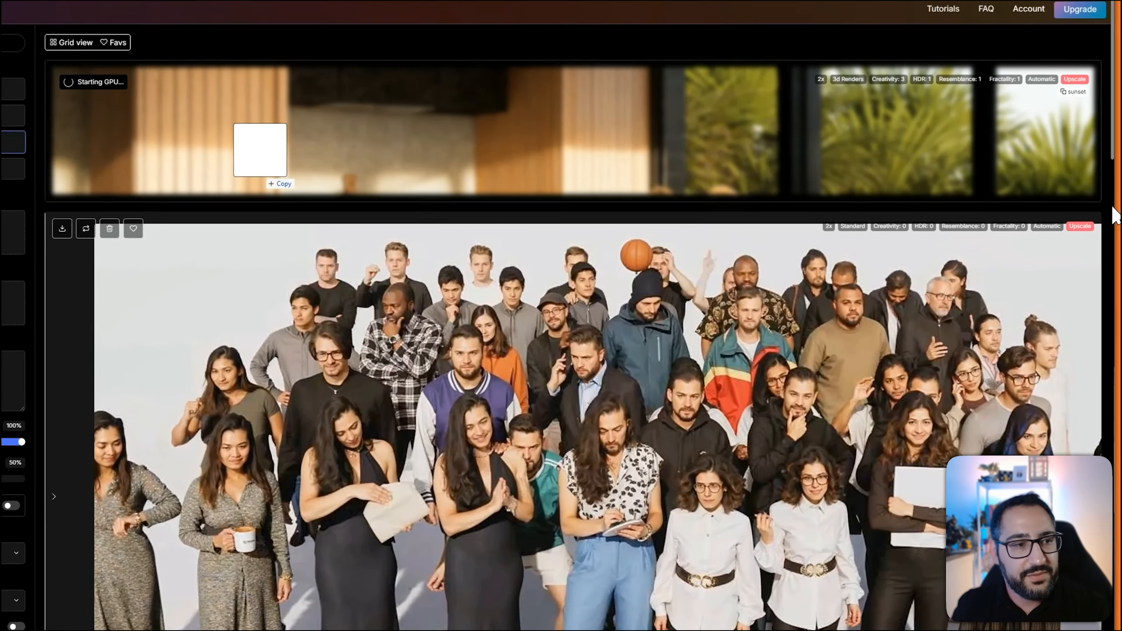
drag(412, 186, 139, 237)
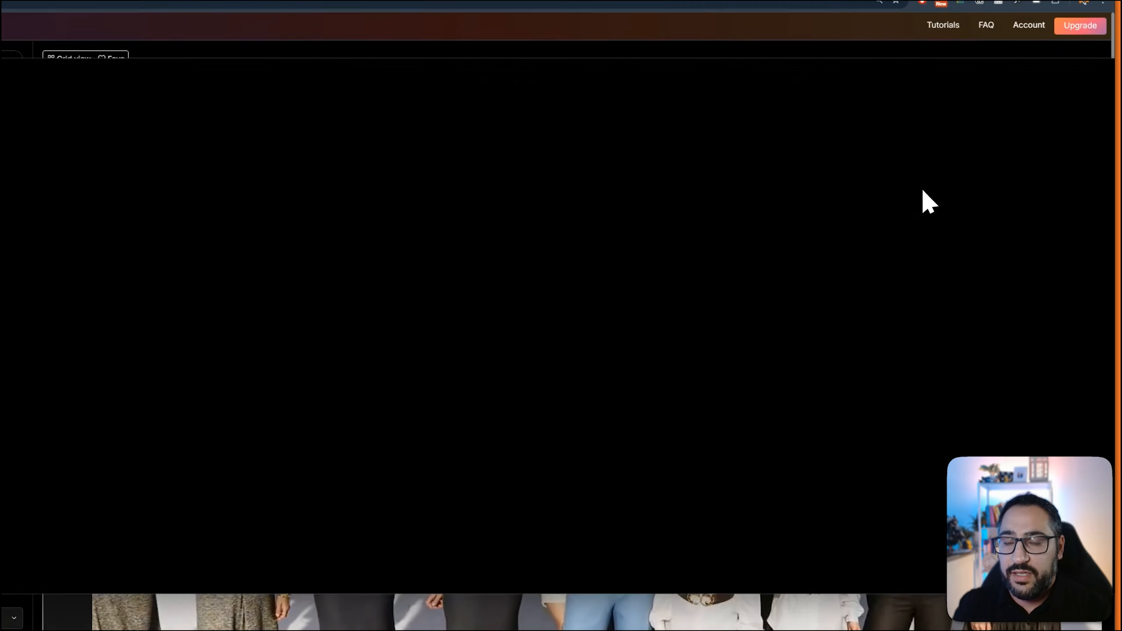
drag(1121, 230, 933, 230)
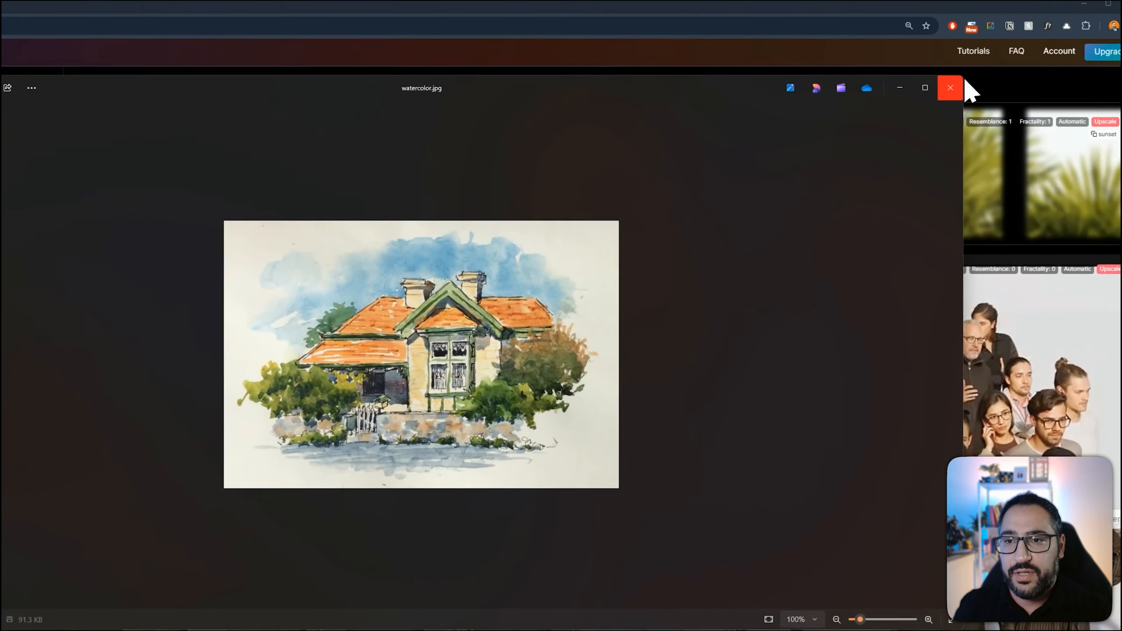
click(941, 82)
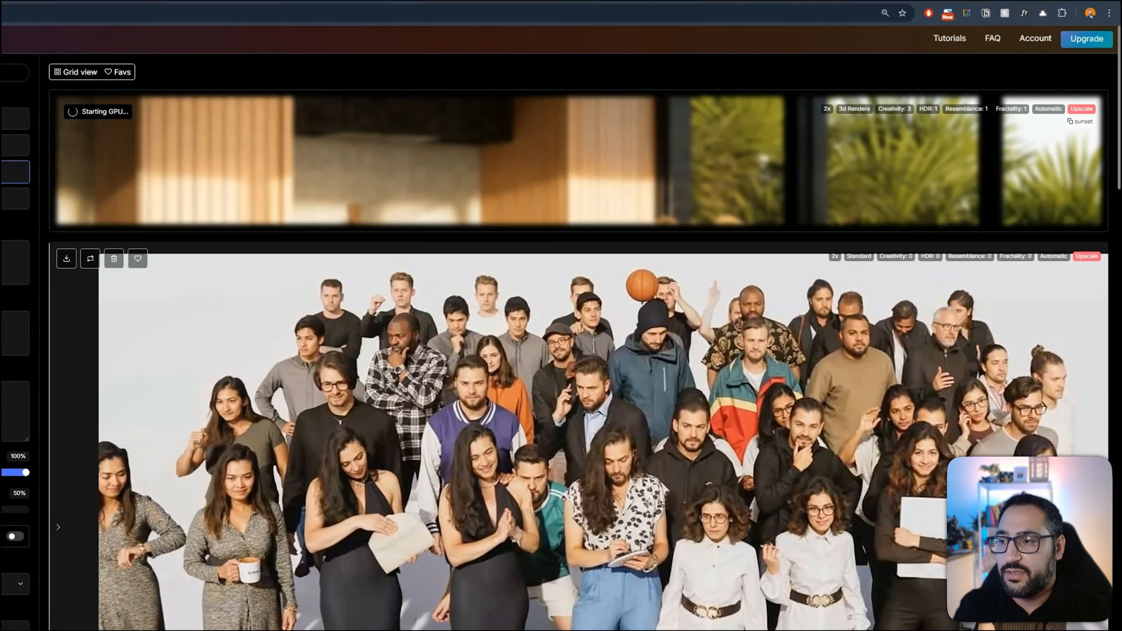
drag(1121, 199, 141, 315)
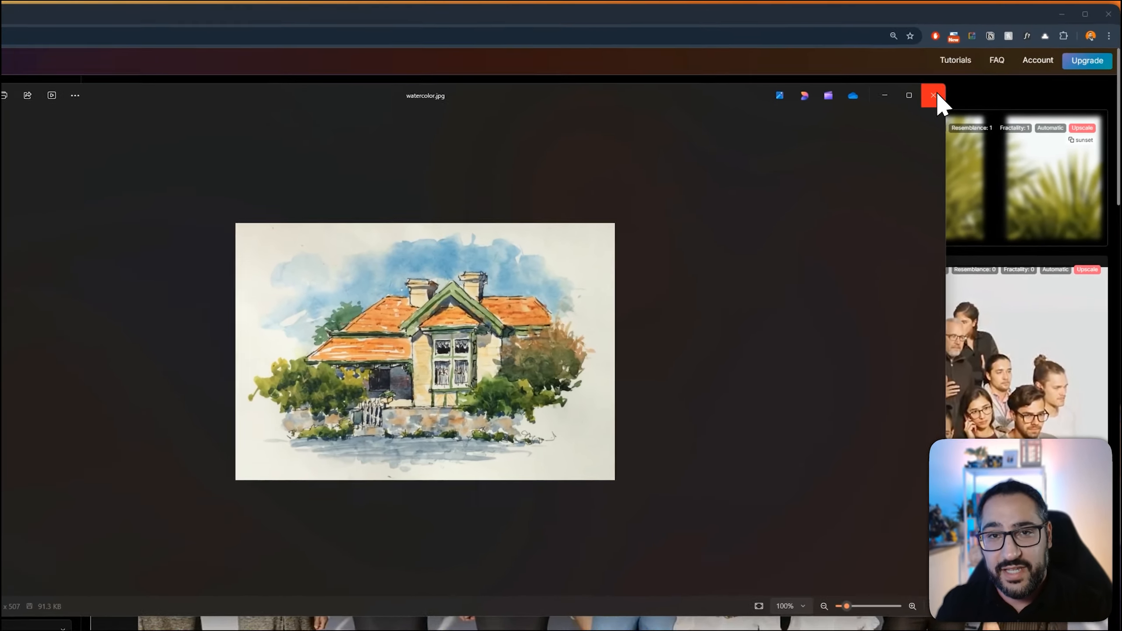
click(955, 82)
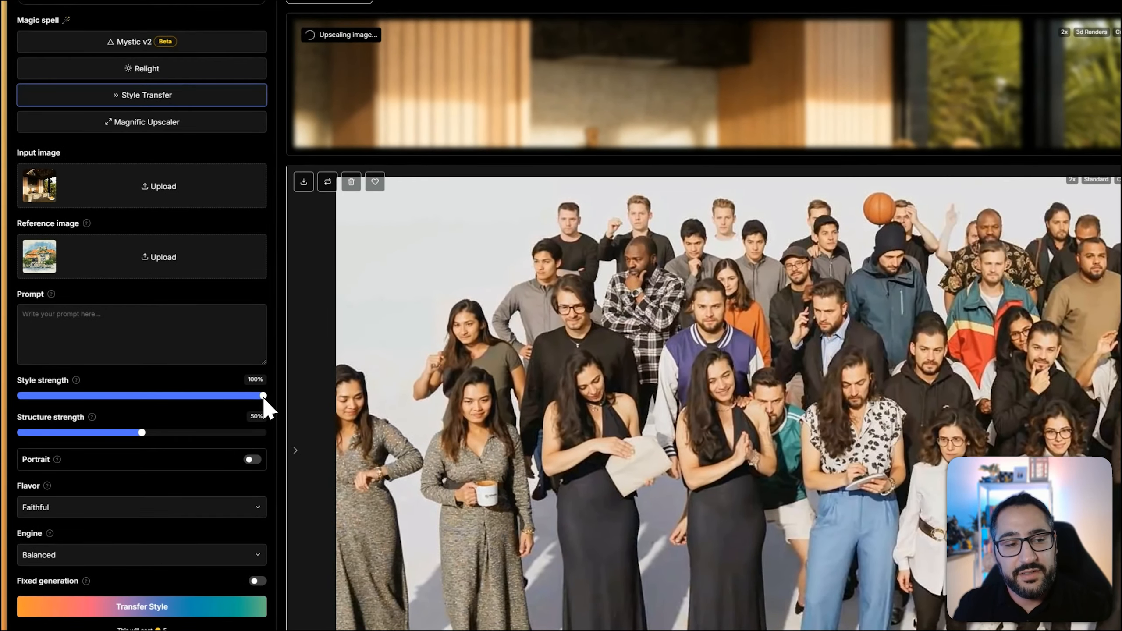
Reduce the Style strength of the transfer to 20%
drag(259, 398, 70, 414)
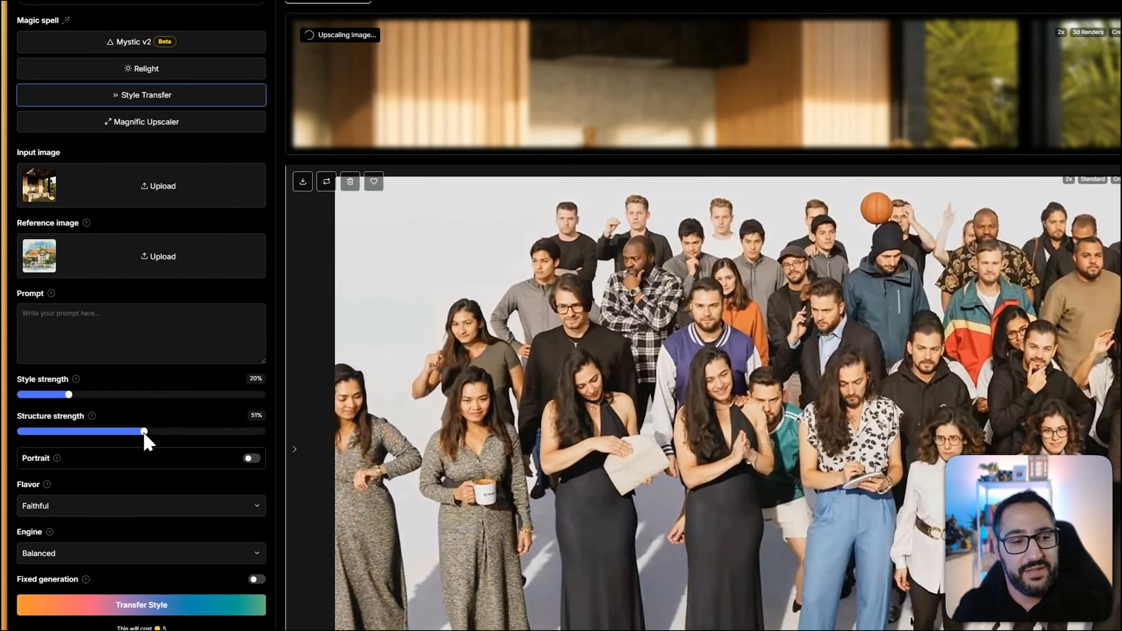
Set the Structure strength to 90% and run the watercolor style transfer on the kitchen render
drag(117, 438, 238, 426)
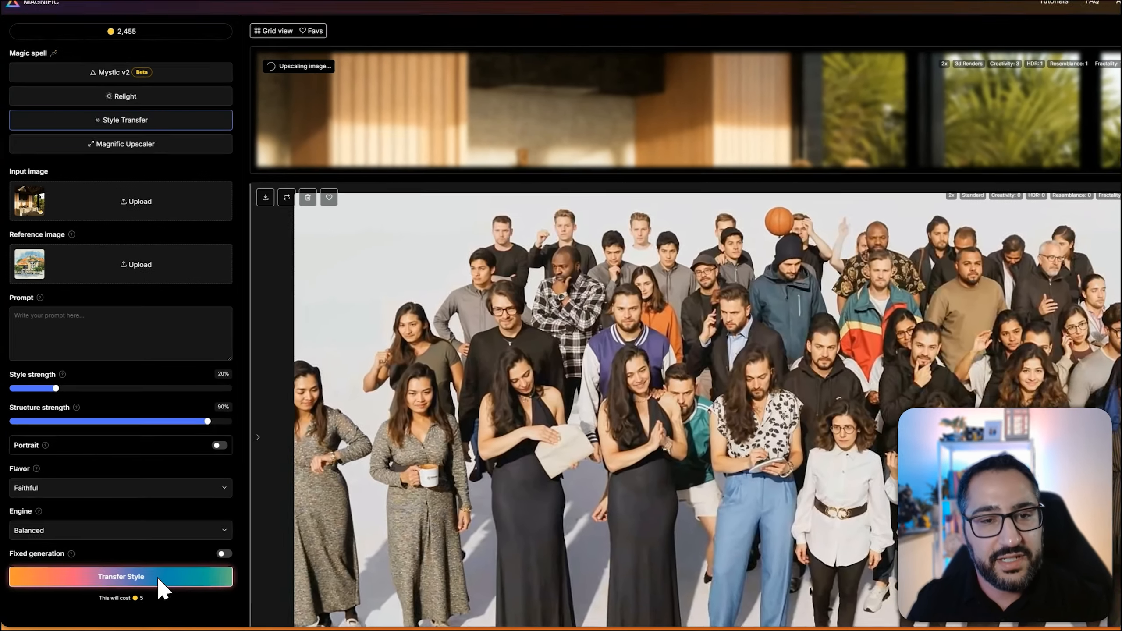
click(150, 581)
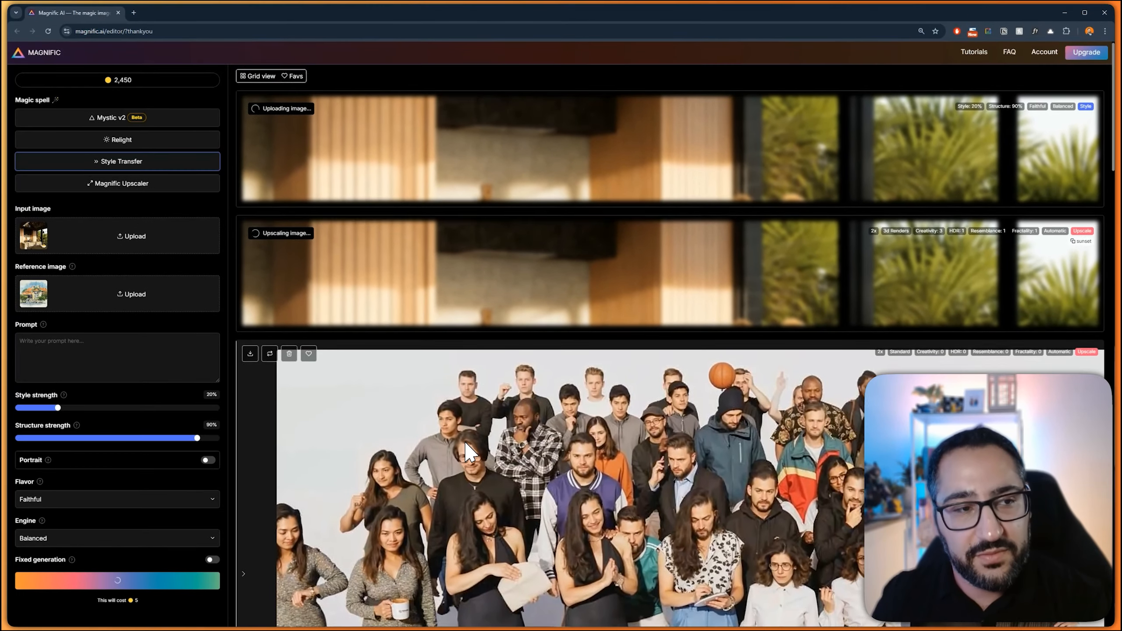
Compare the before and after versions of the group photo, the upscaled kitchen render and the watercolor style transfer
scroll(473, 406, down, 5)
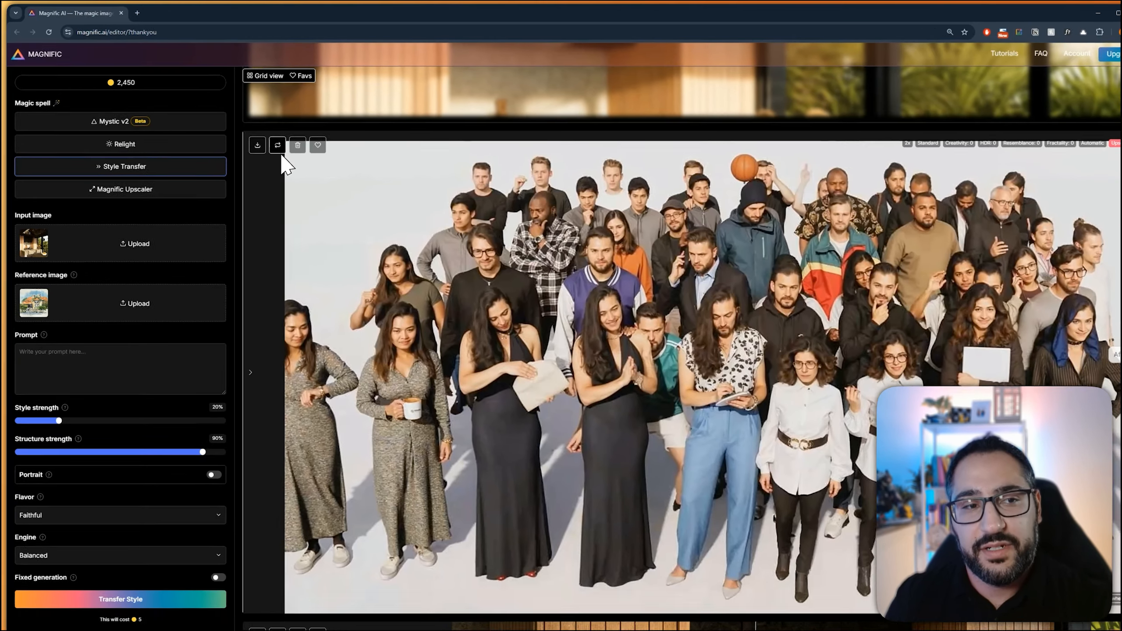
click(269, 142)
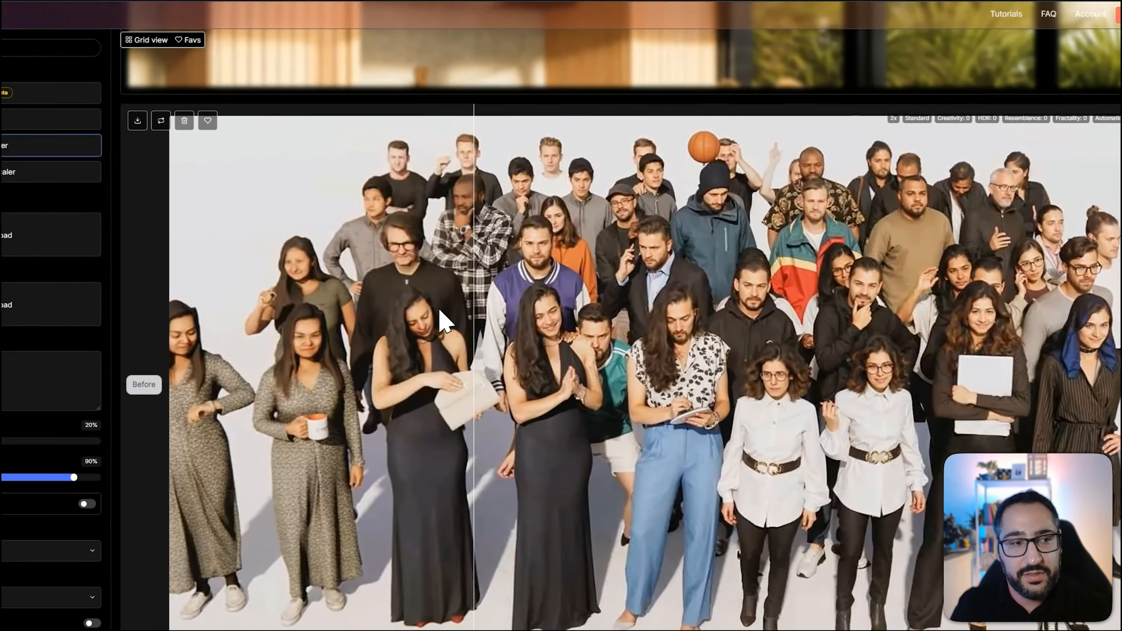
scroll(689, 261, up, 4)
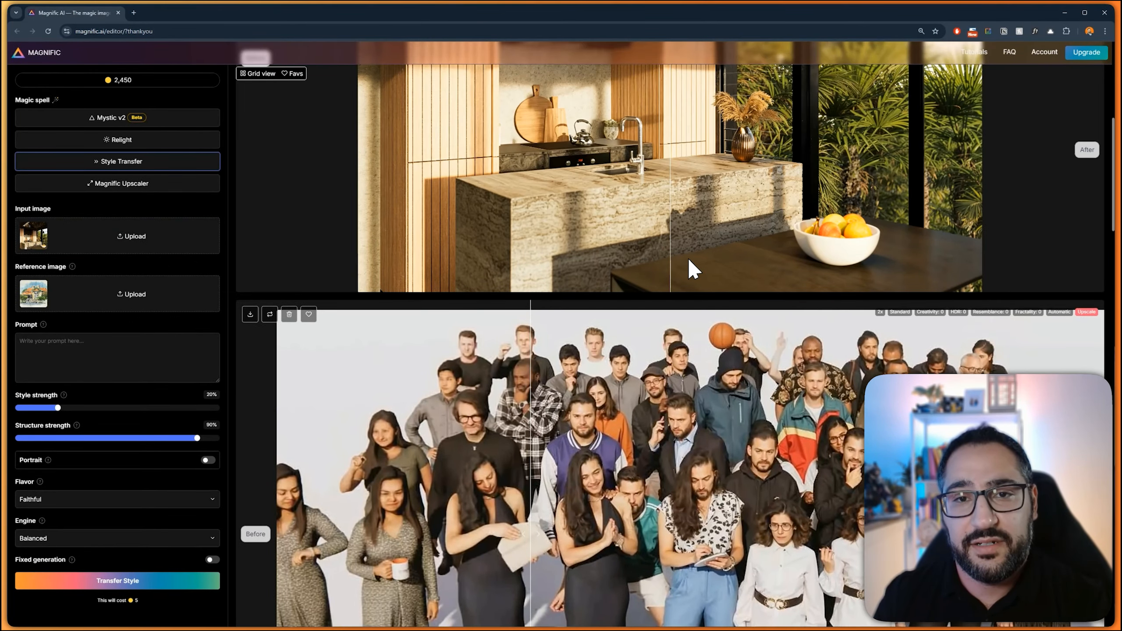
scroll(687, 257, up, 5)
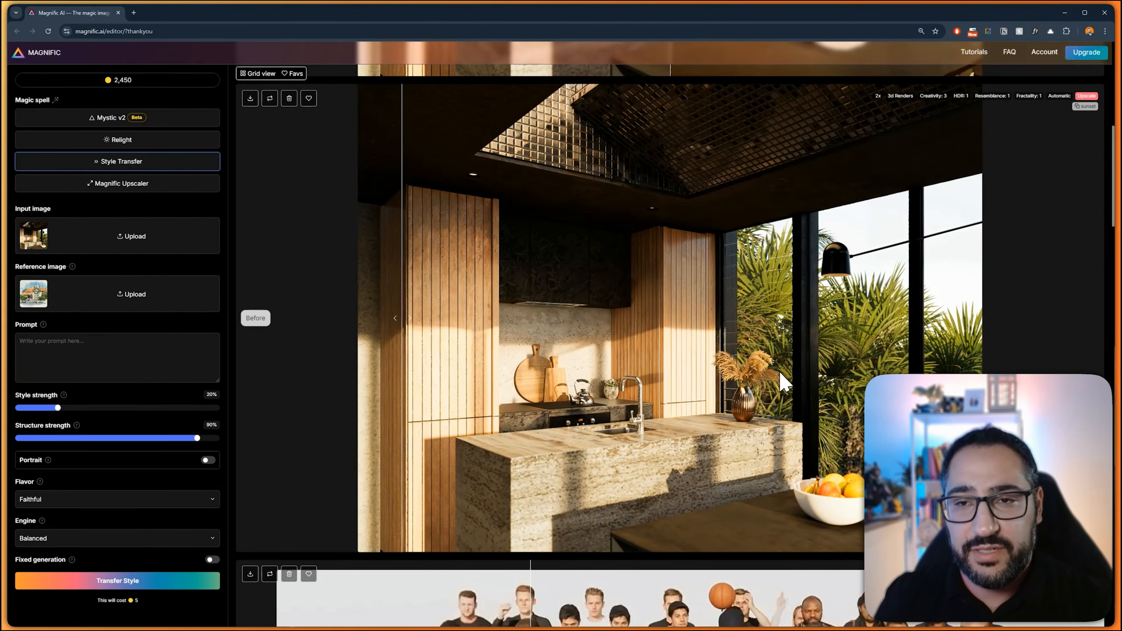
scroll(781, 373, up, 8)
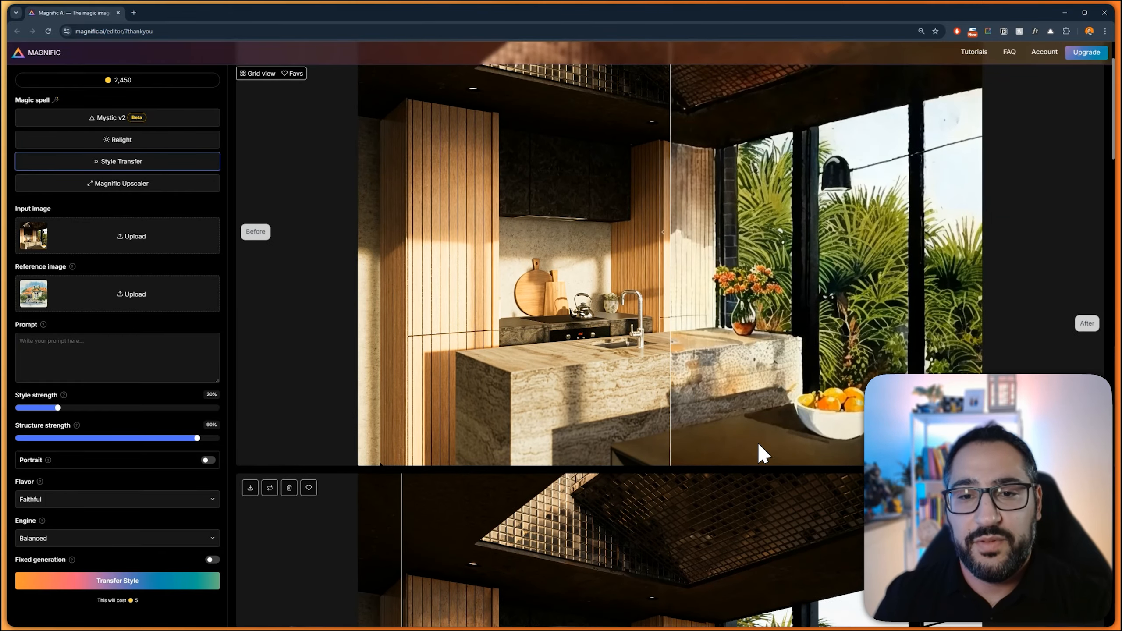
scroll(757, 442, up, 2)
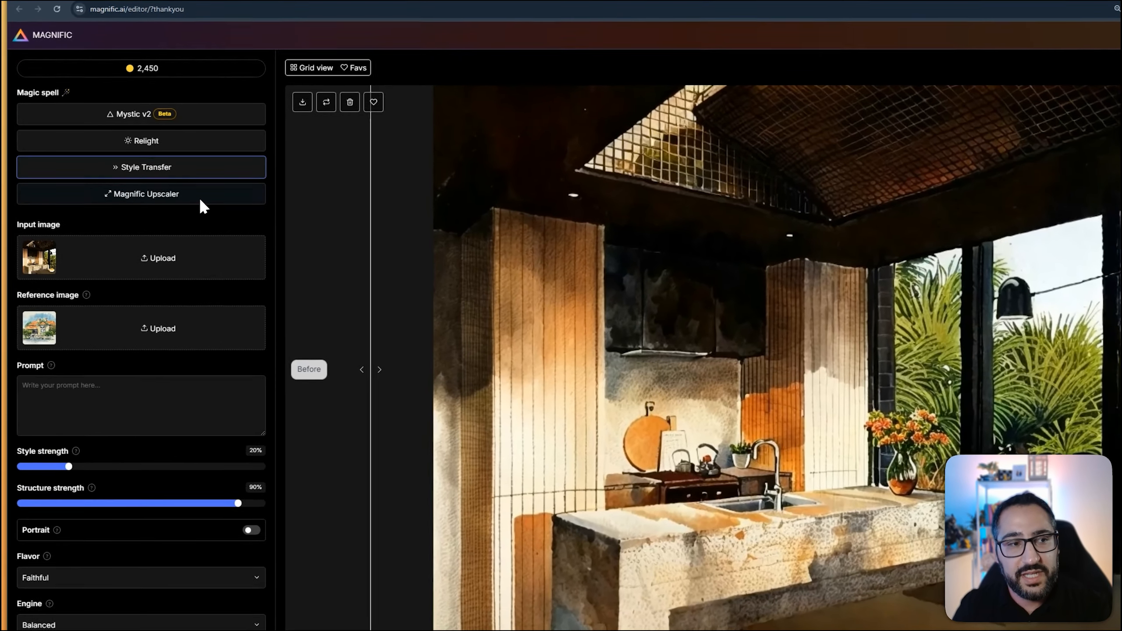
Switch to the Magnific Upscaler and reuse the final watercolor kitchen image as its input image
click(194, 185)
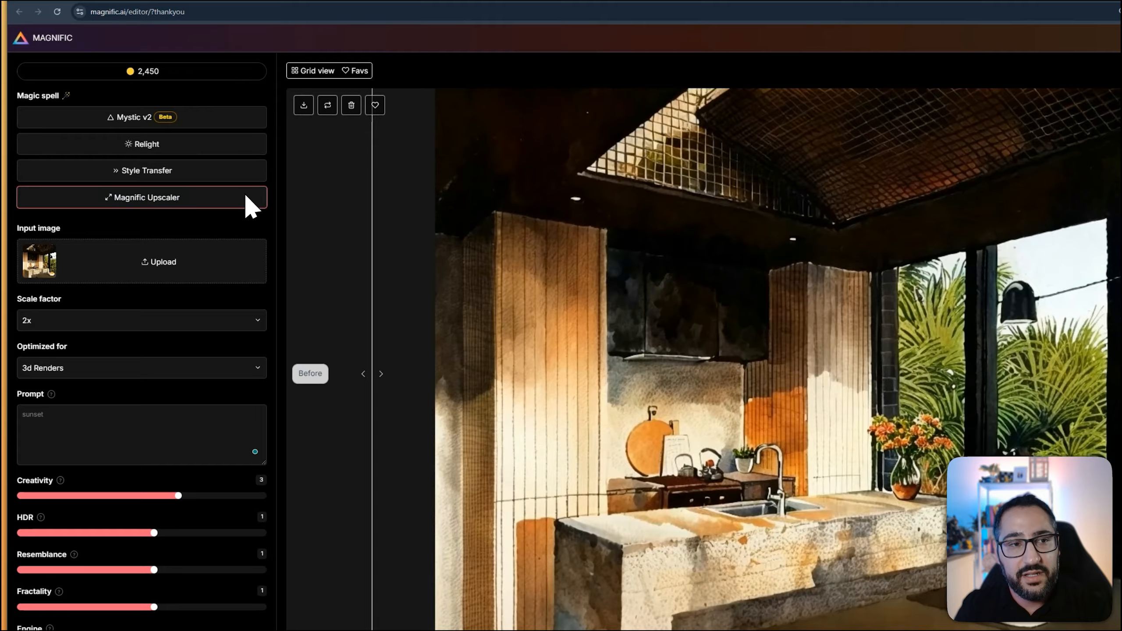
click(309, 132)
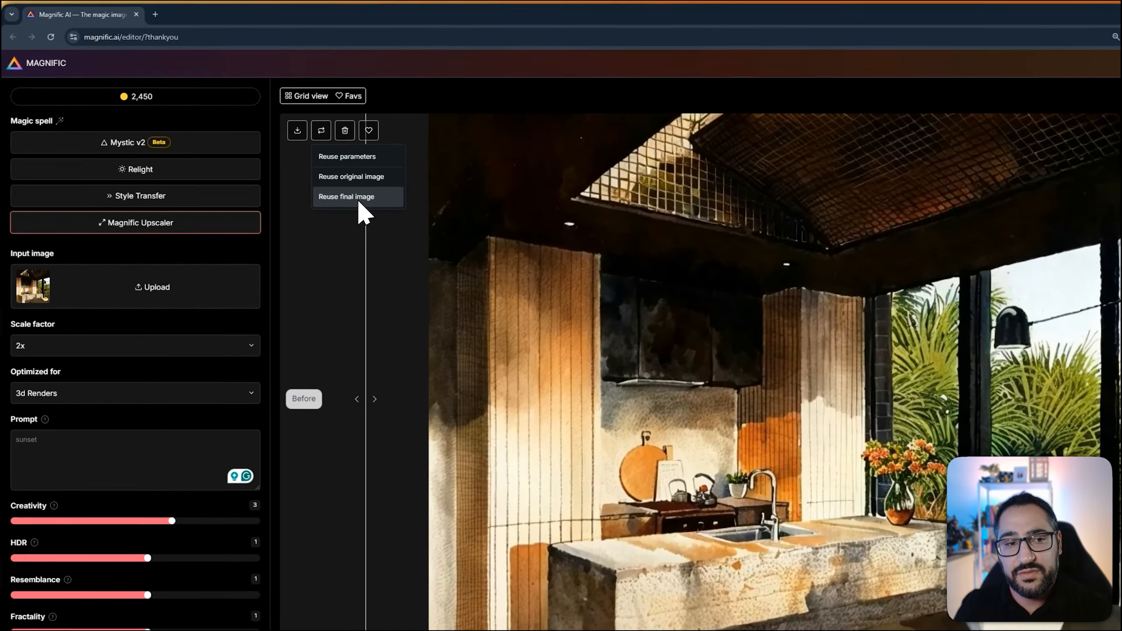
click(360, 198)
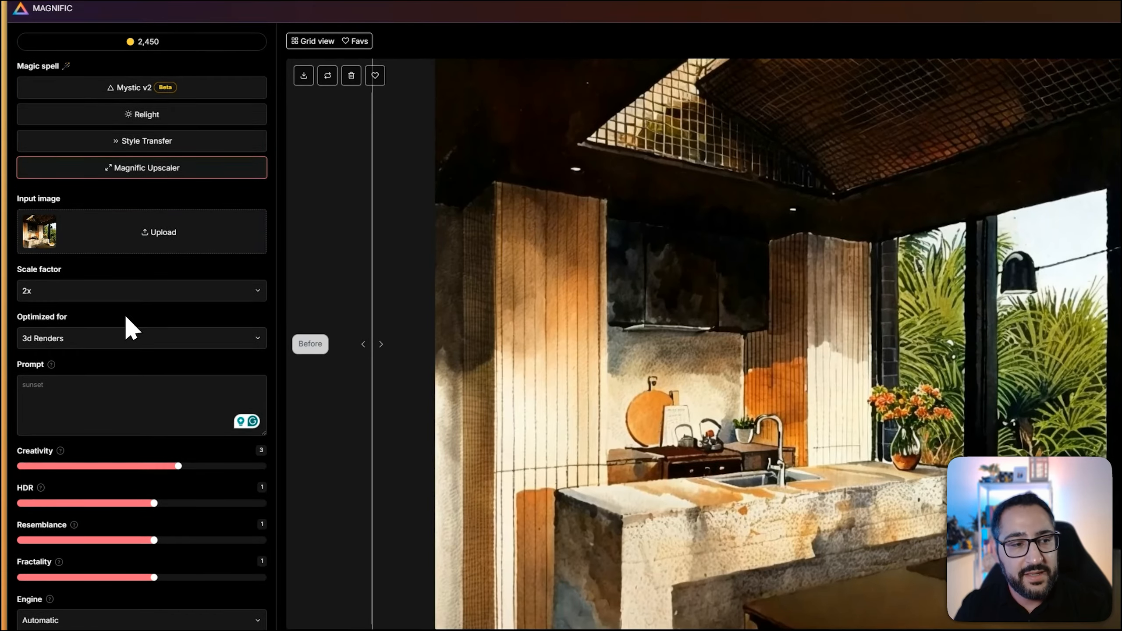
Optimize for Art & Illustrations and upscale the watercolor kitchen image at 2x
click(136, 343)
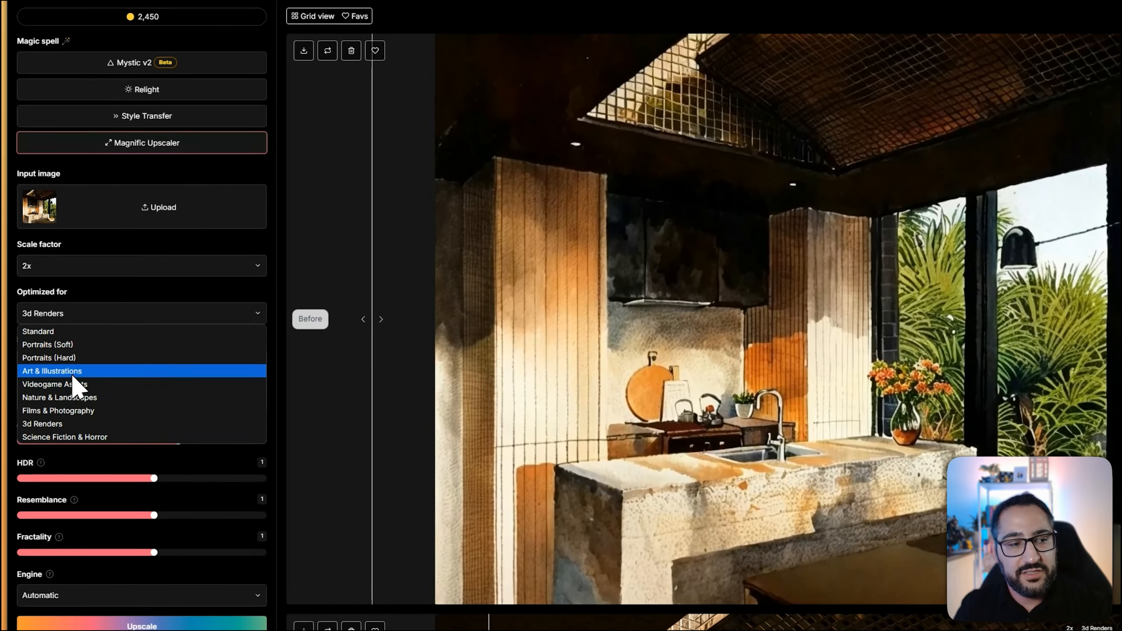
click(86, 371)
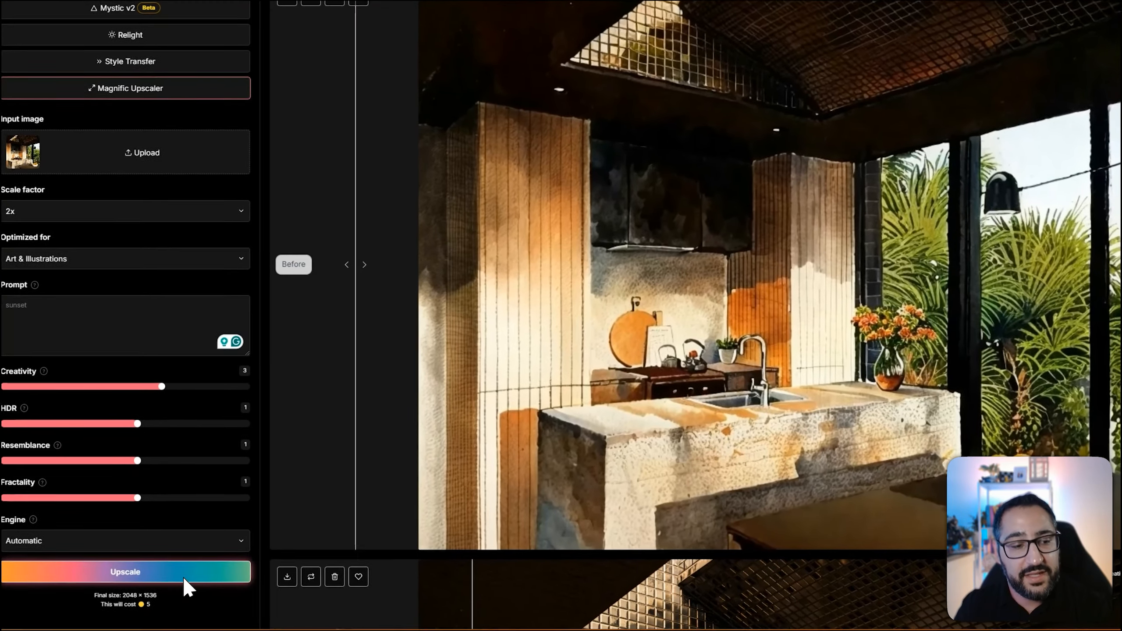
click(182, 575)
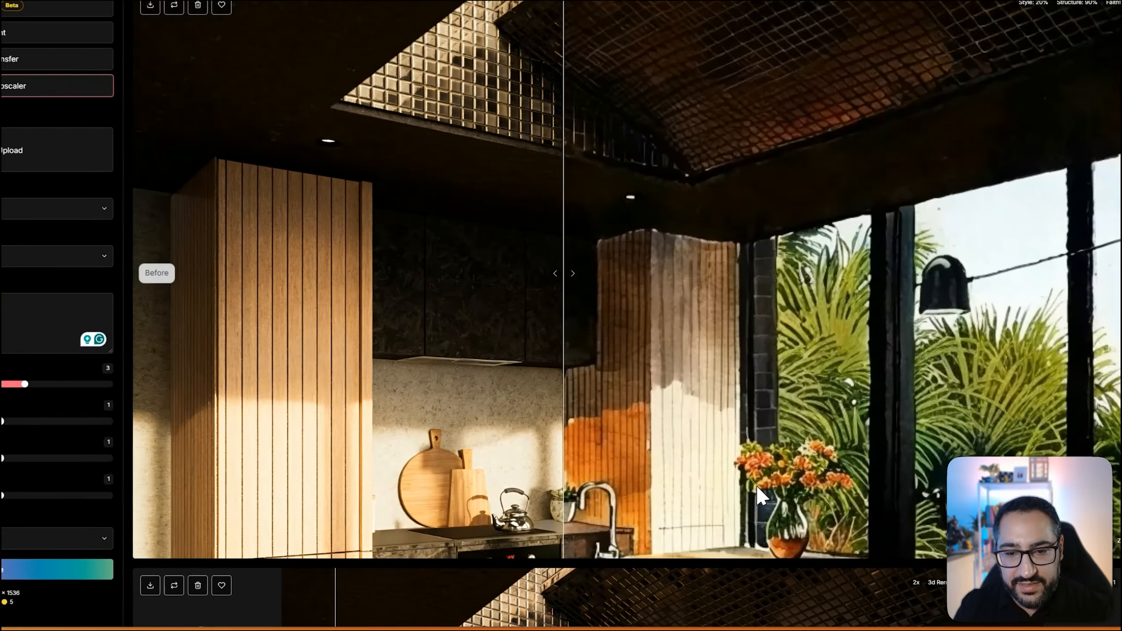
Examine the watercolor style transfer against the original kitchen render, checking the countertop, fruit bowl, cabinets and plants
drag(756, 484, 705, 421)
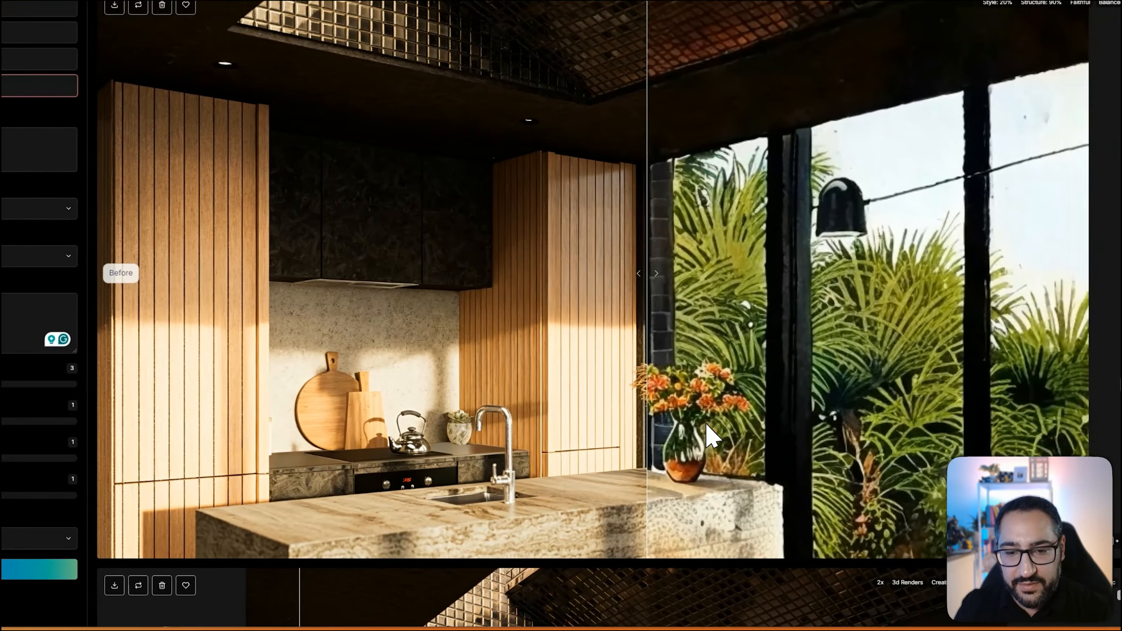
scroll(734, 445, up, 5)
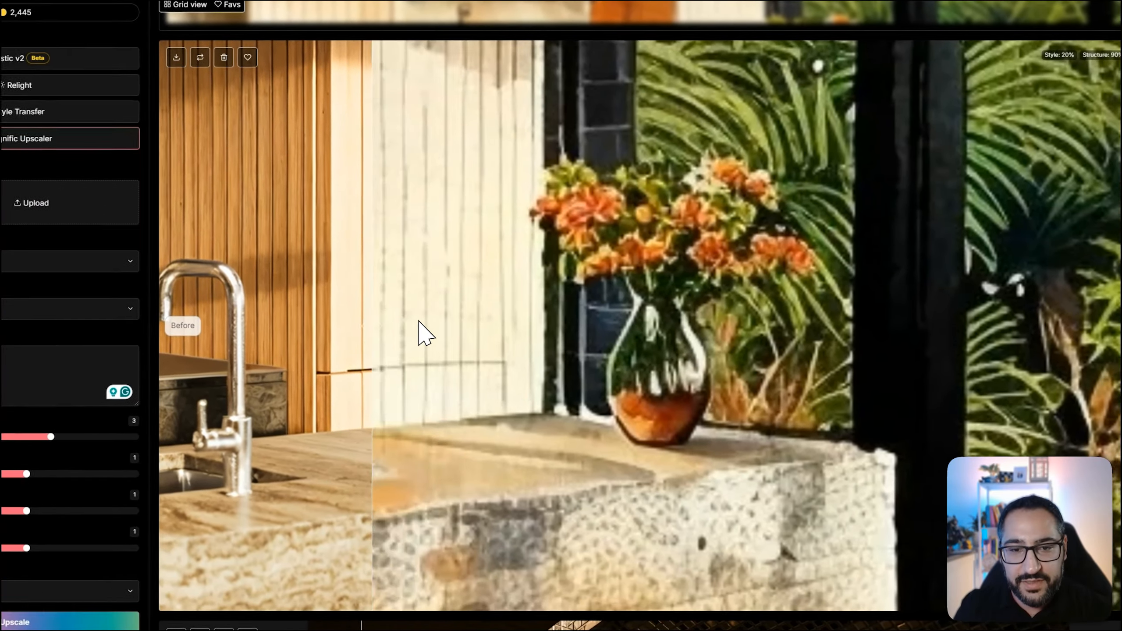
drag(418, 321, 383, 319)
scroll(629, 318, down, 3)
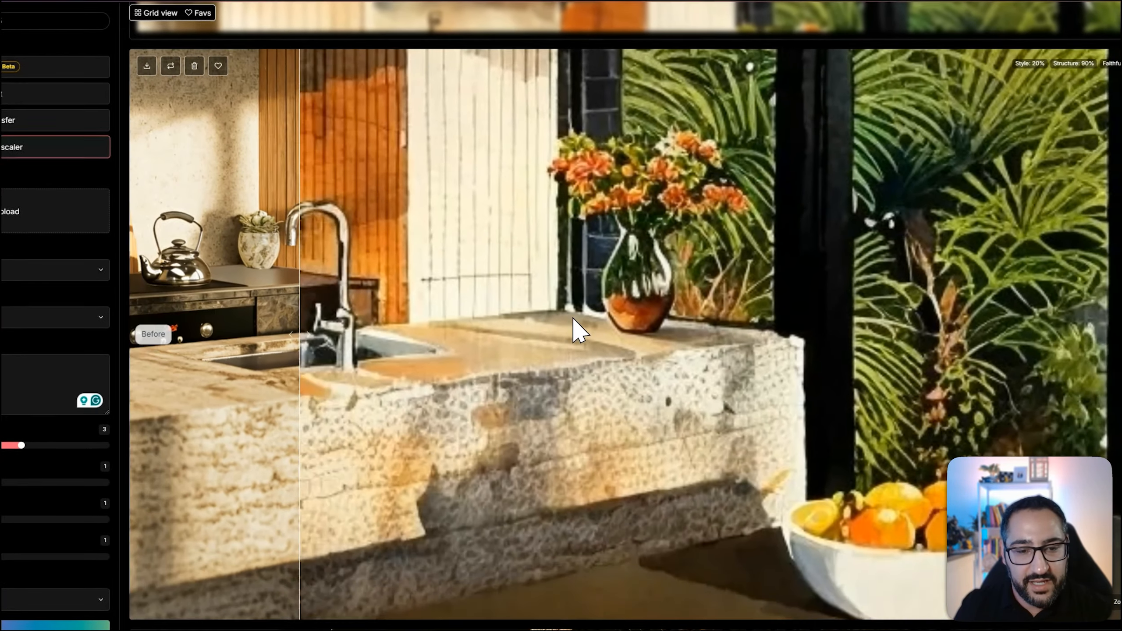
scroll(574, 319, down, 3)
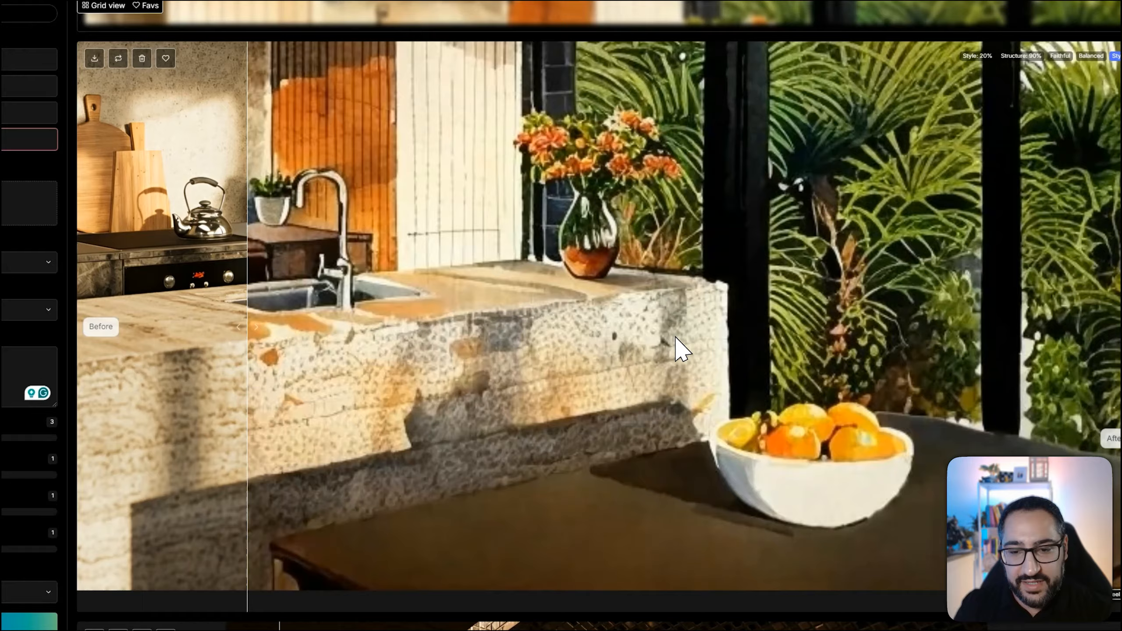
drag(728, 354, 594, 477)
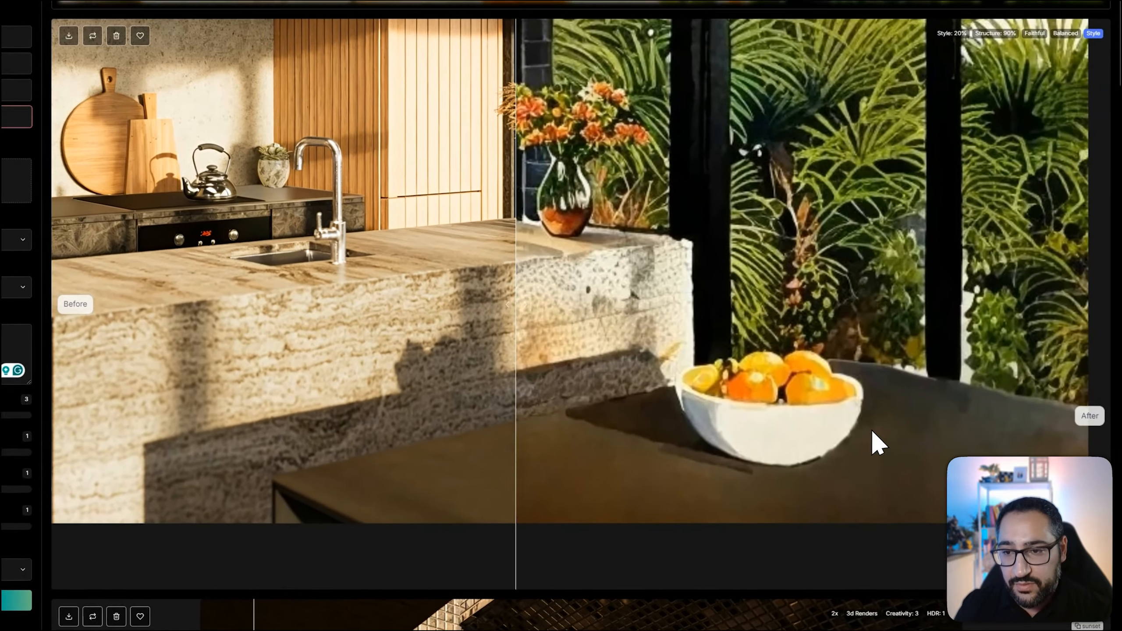
drag(873, 430, 762, 393)
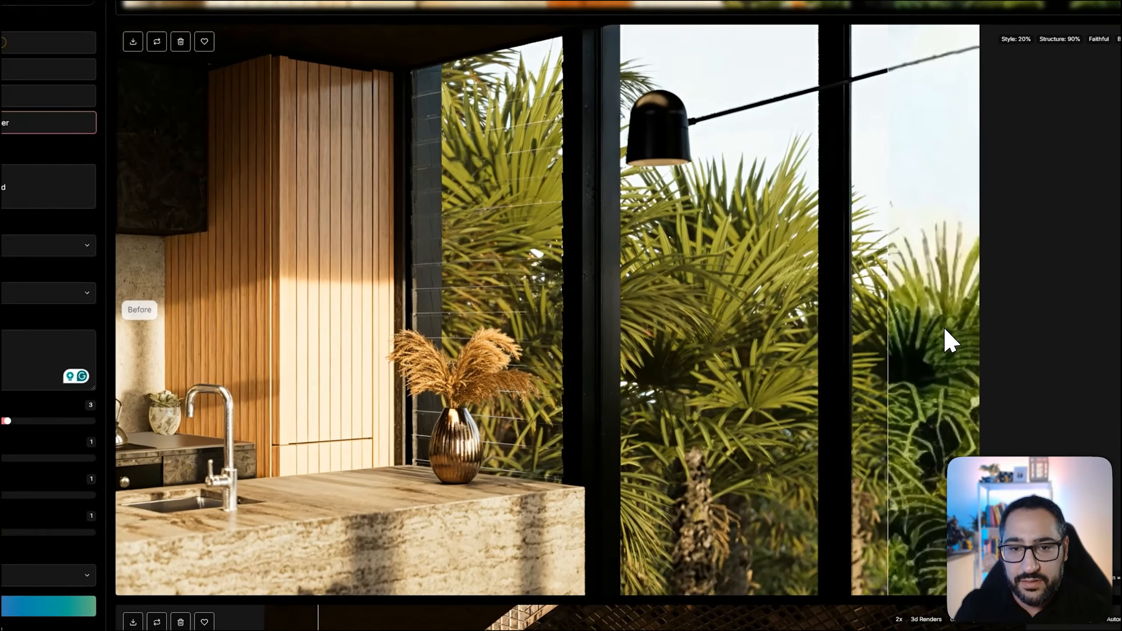
drag(944, 329, 196, 318)
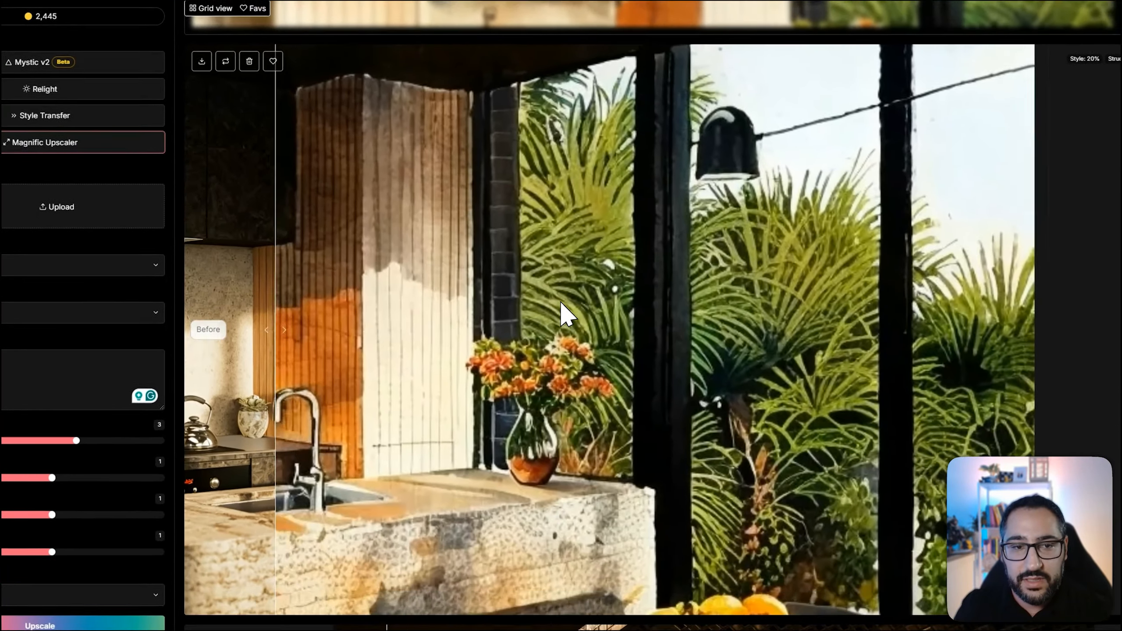
scroll(585, 283, down, 4)
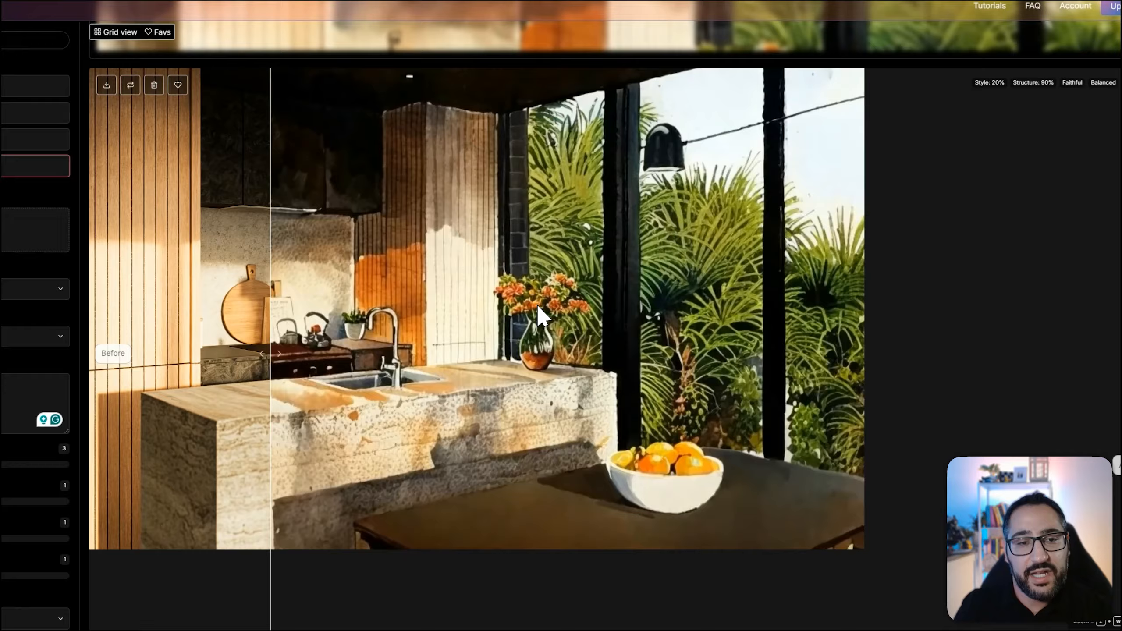
drag(538, 305, 856, 385)
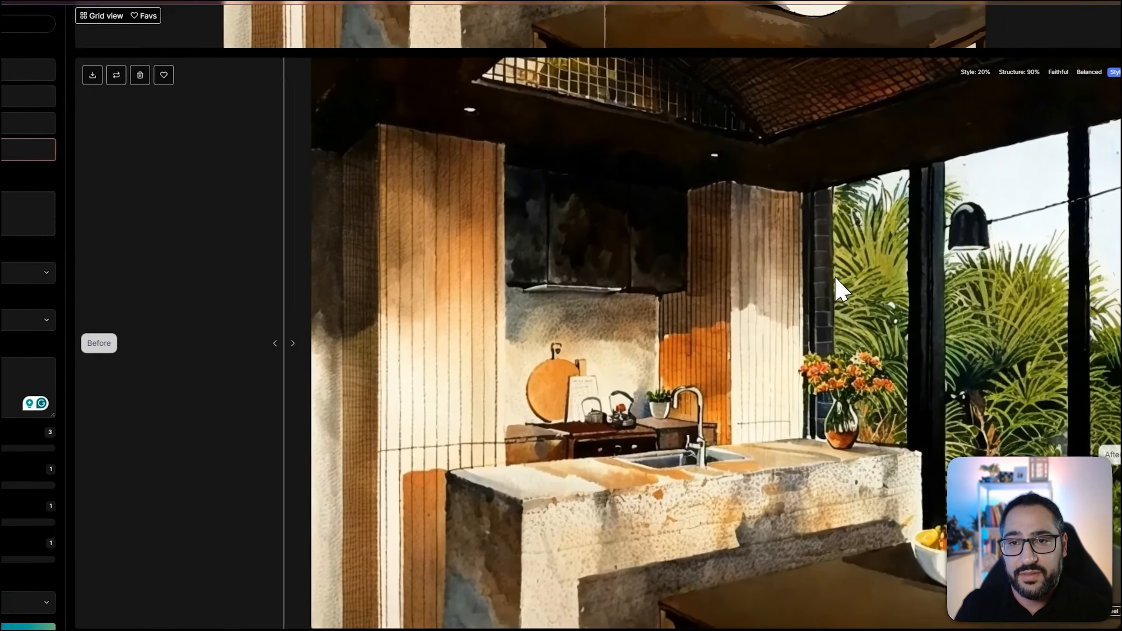
Compare the Art & Illustrations upscale with the watercolor source, inspecting the island, fruit bowl, table and plants
scroll(700, 341, up, 9)
drag(701, 343, 194, 393)
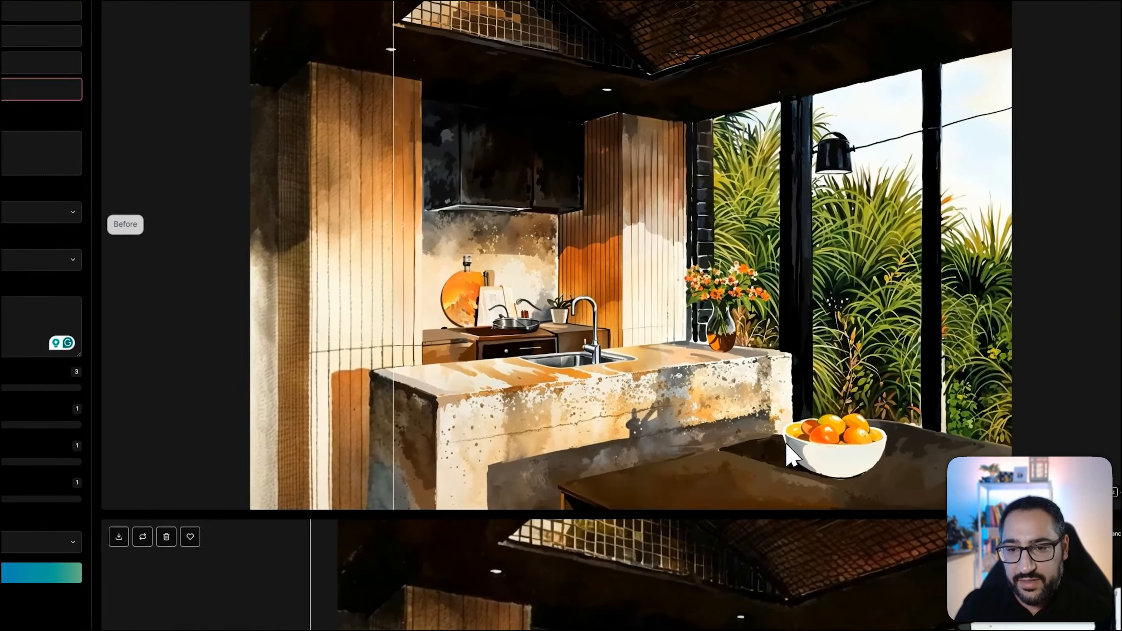
click(891, 469)
scroll(743, 251, down, 4)
scroll(702, 382, up, 5)
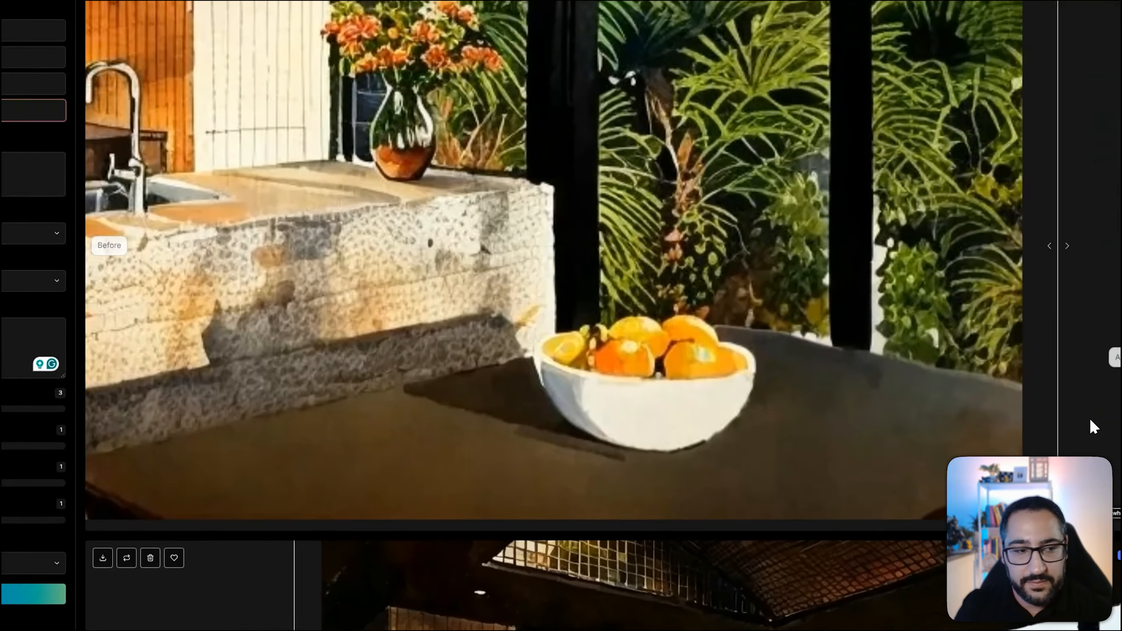
drag(1090, 420, 256, 385)
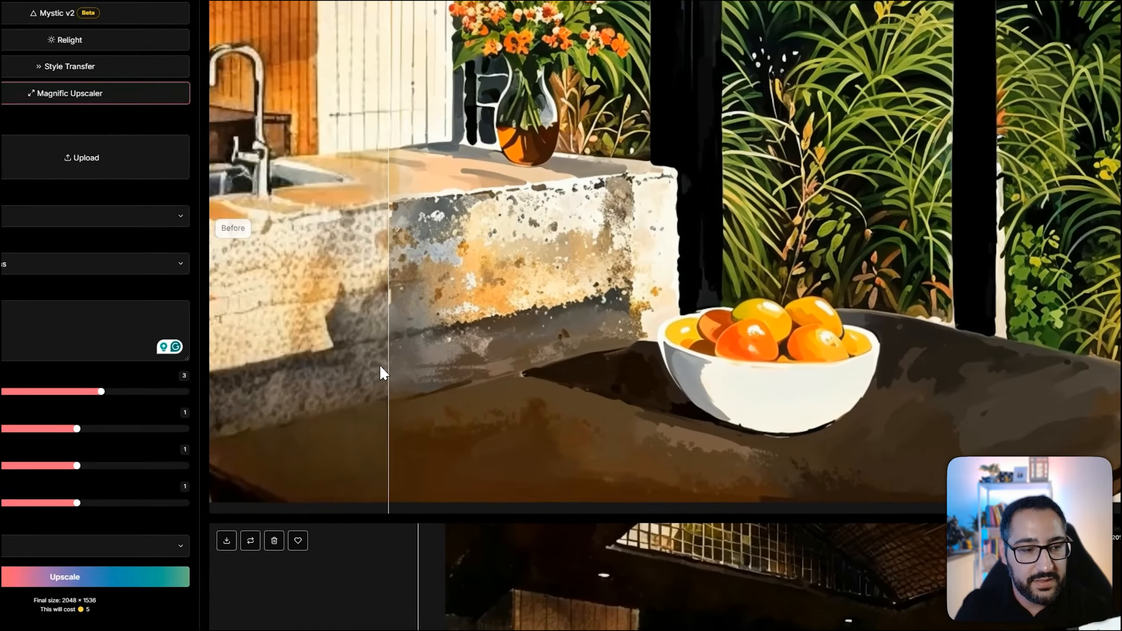
scroll(732, 292, down, 3)
scroll(693, 318, down, 2)
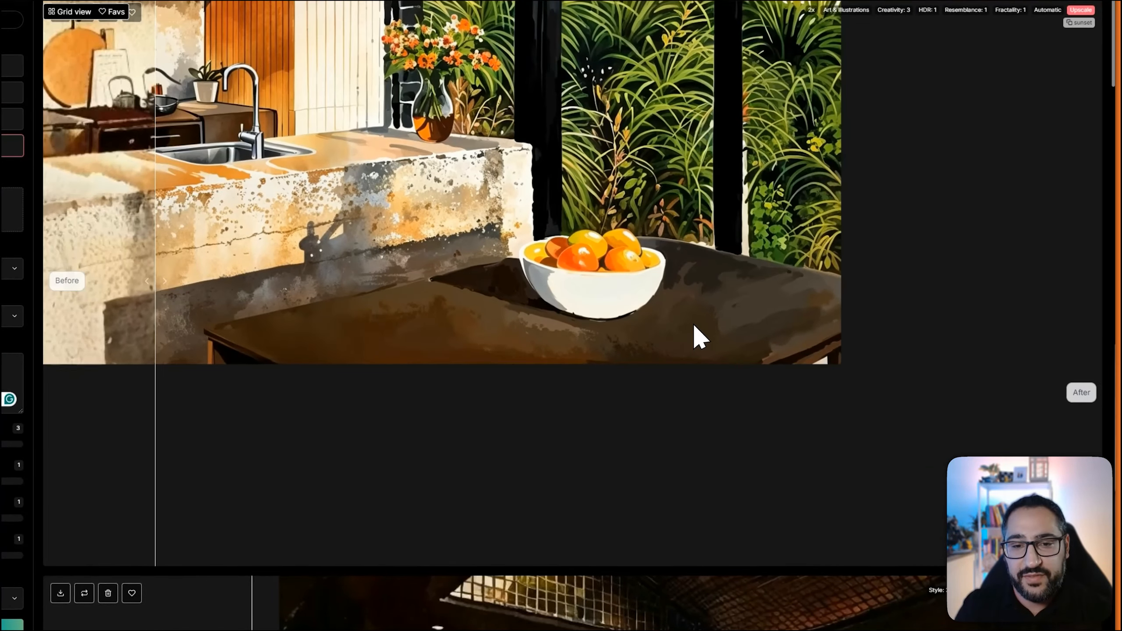
scroll(792, 431, up, 1)
drag(160, 305, 740, 433)
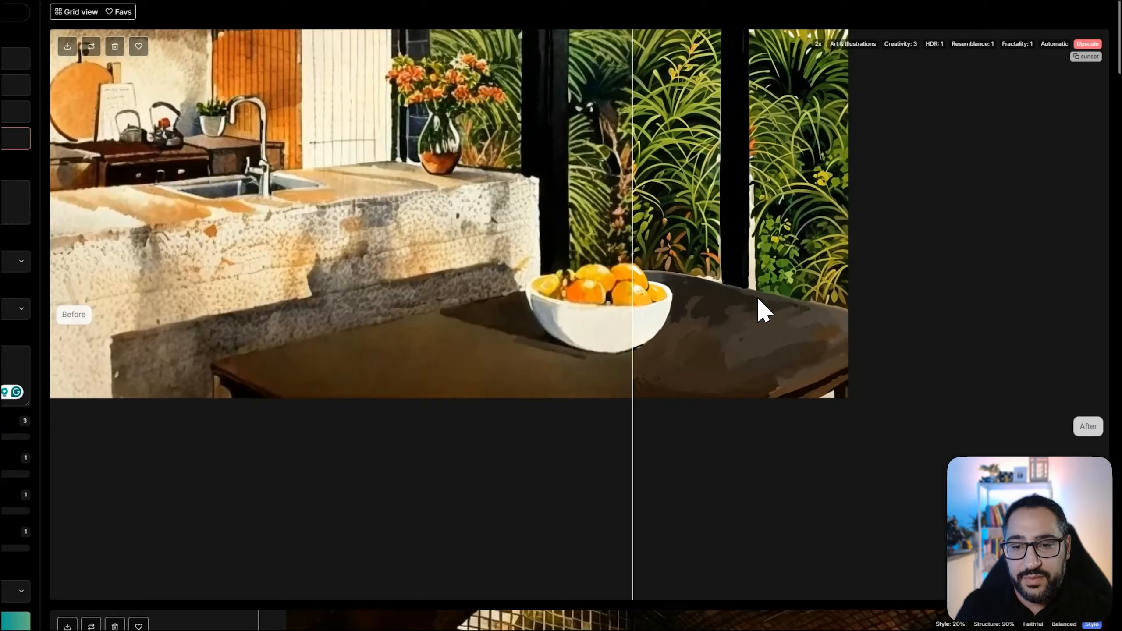
drag(659, 305, 339, 320)
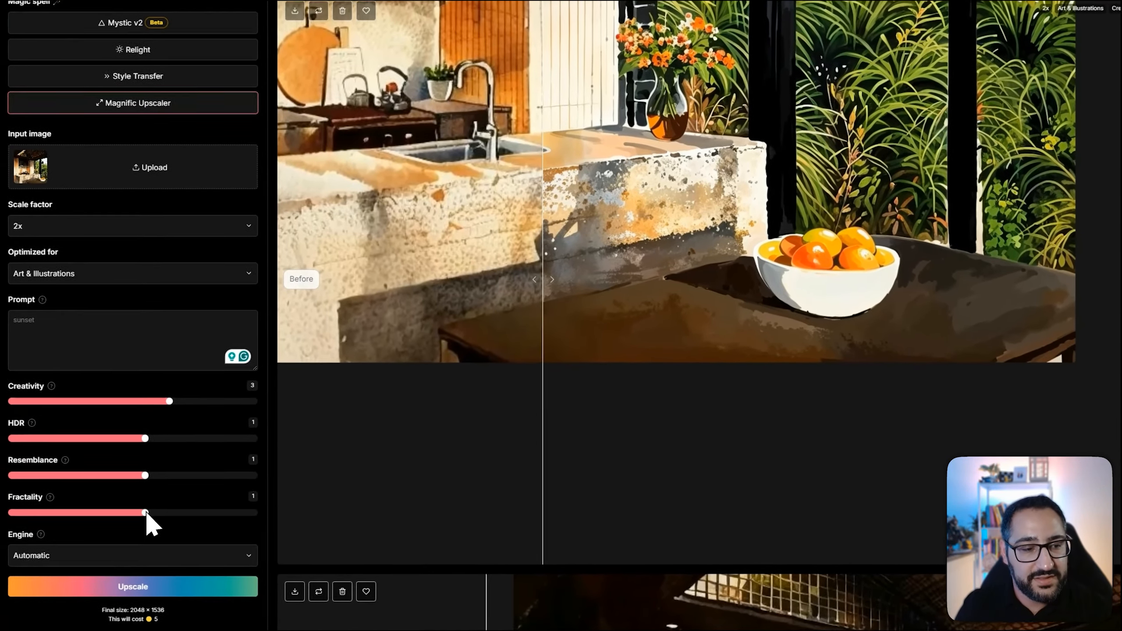
Upscale the watercolor kitchen image again with HDR, Resemblance and Fractality each set to 0
drag(146, 511, 147, 510)
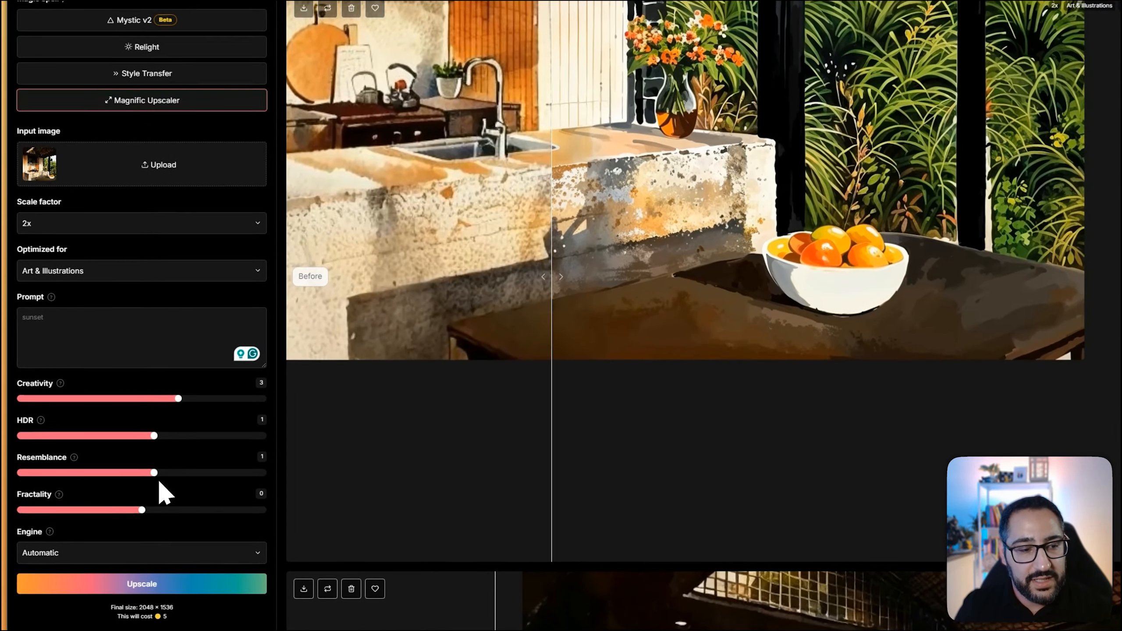
mouse_move(154, 471)
mouse_down()
mouse_move(143, 471)
mouse_move(149, 450)
mouse_up()
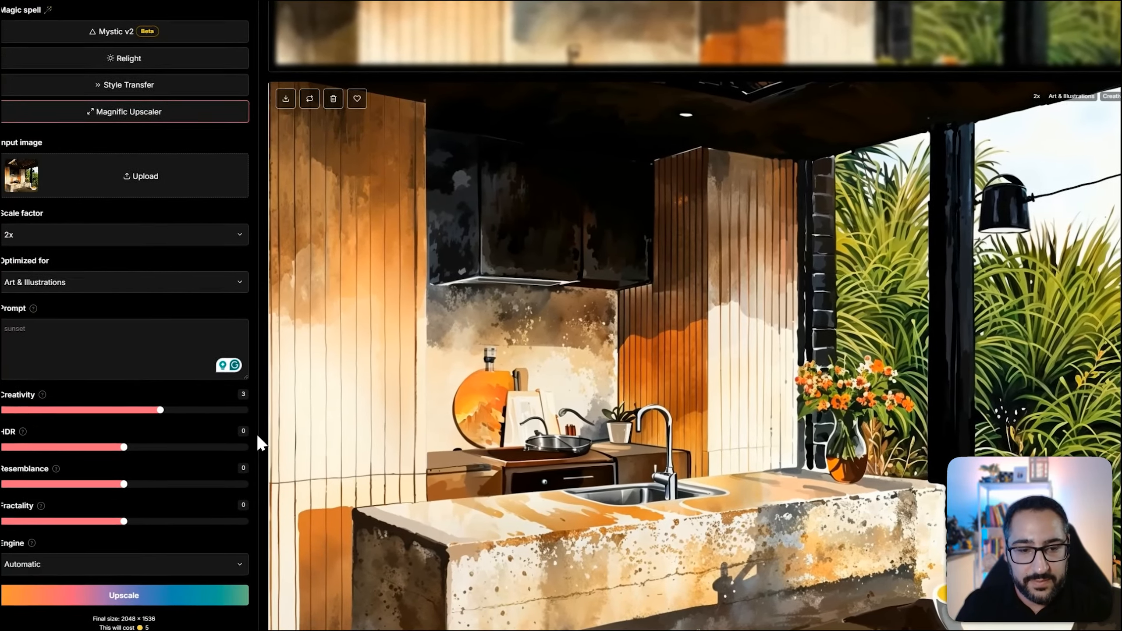
Inspect the second watercolor upscale with the before-and-after comparison
drag(549, 438, 702, 349)
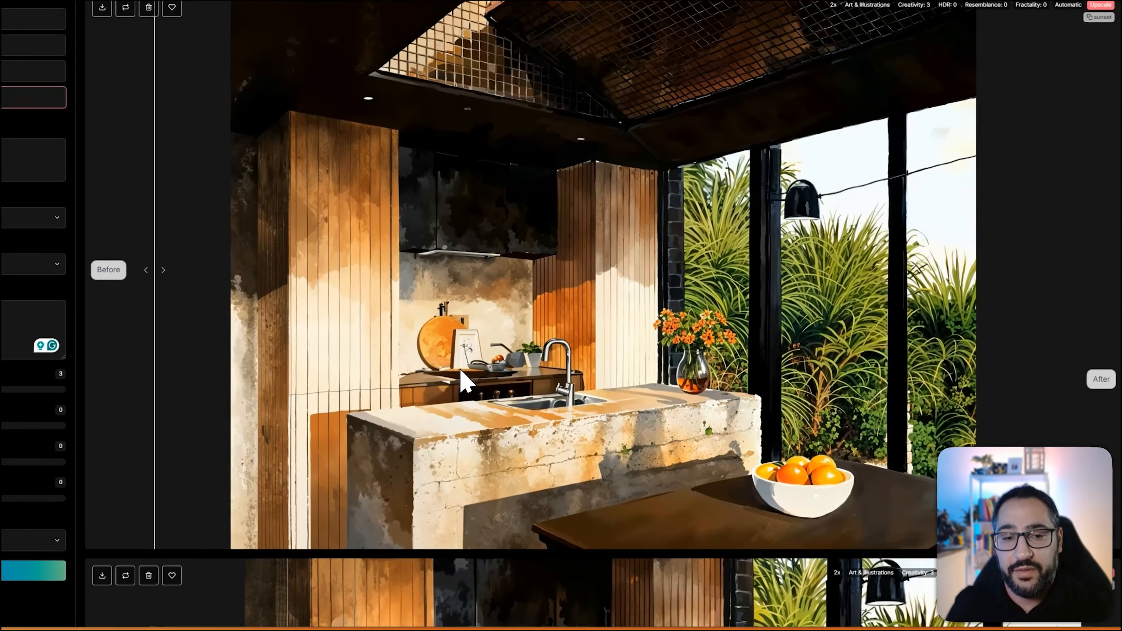
drag(294, 328, 333, 327)
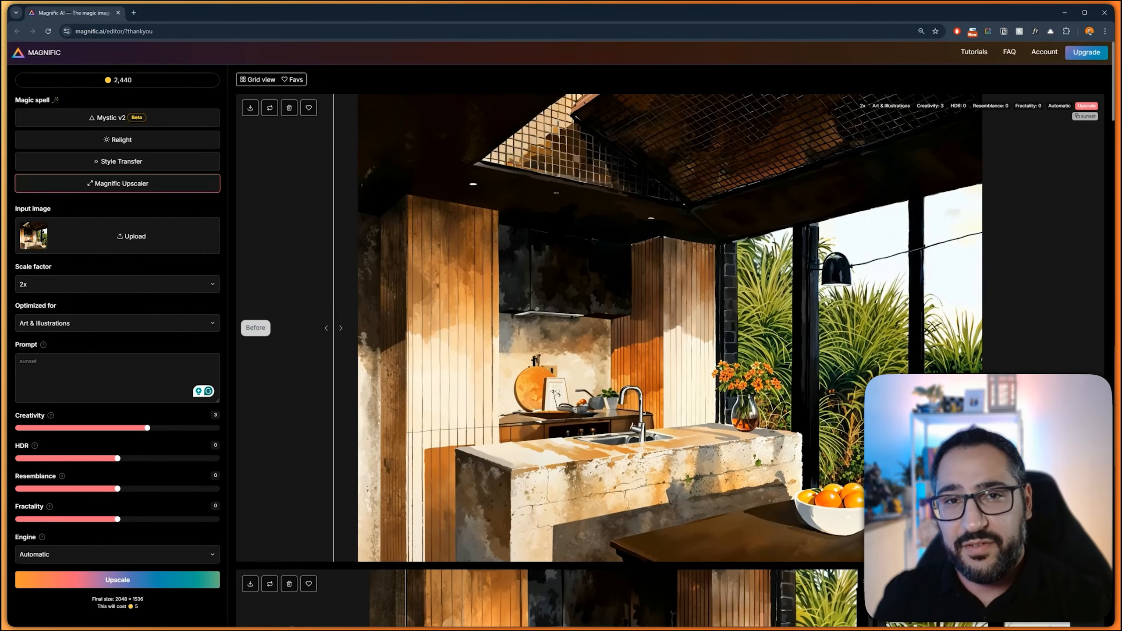